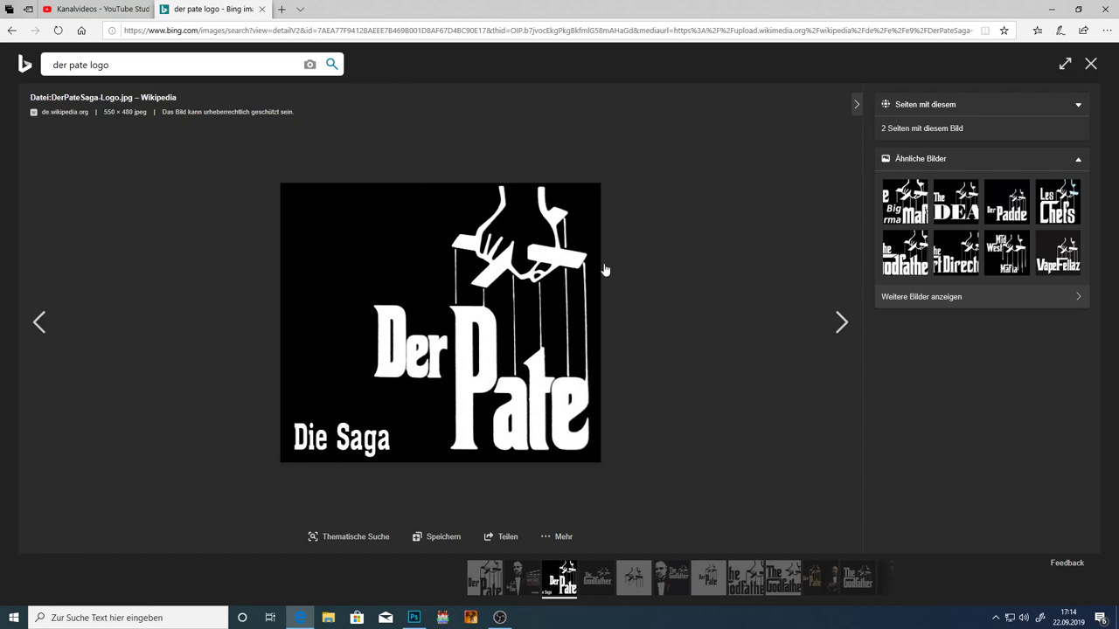
- Look at the YouTube Studio video list, switch to Photoshop and bring up the "RPG Maker Szene (Damals)" document
left_click(111, 13)
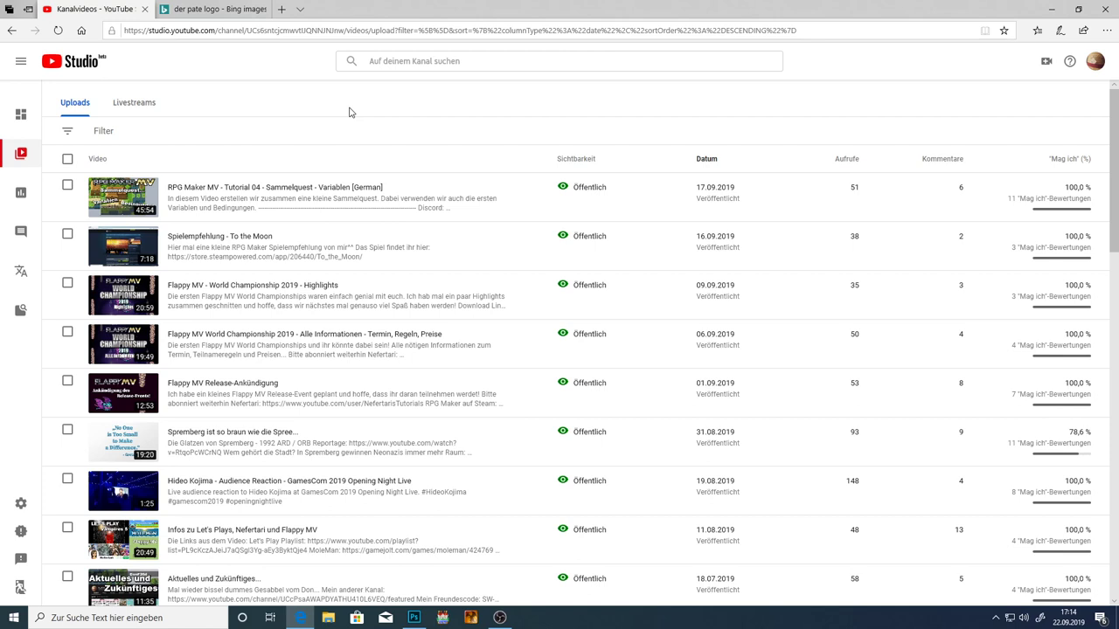
left_click(417, 618)
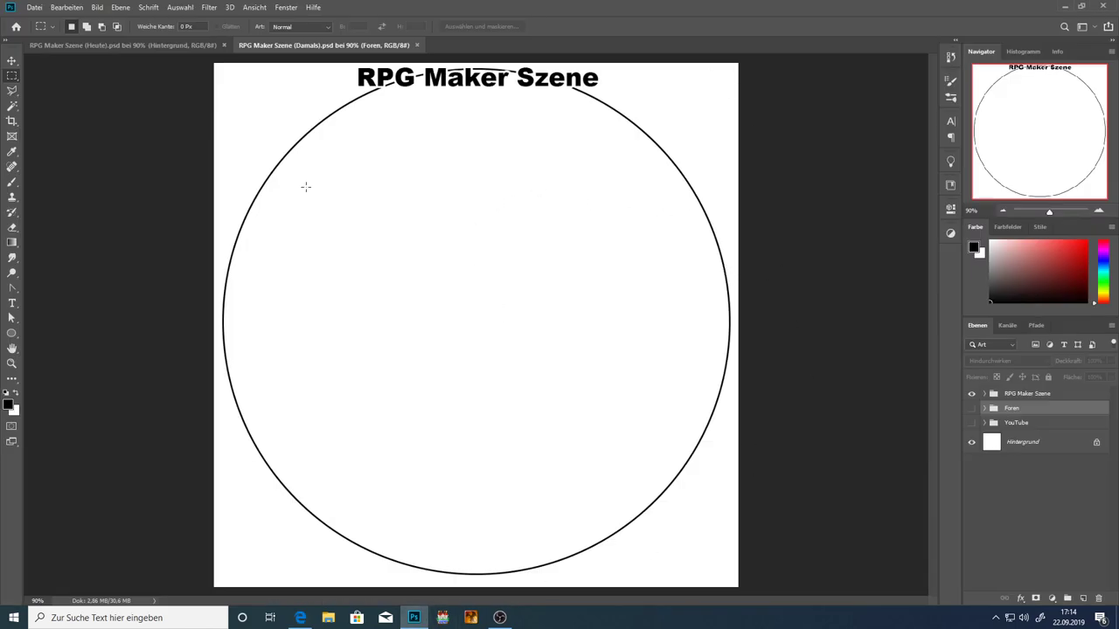
left_click(210, 47)
left_click(249, 48)
left_click(109, 49)
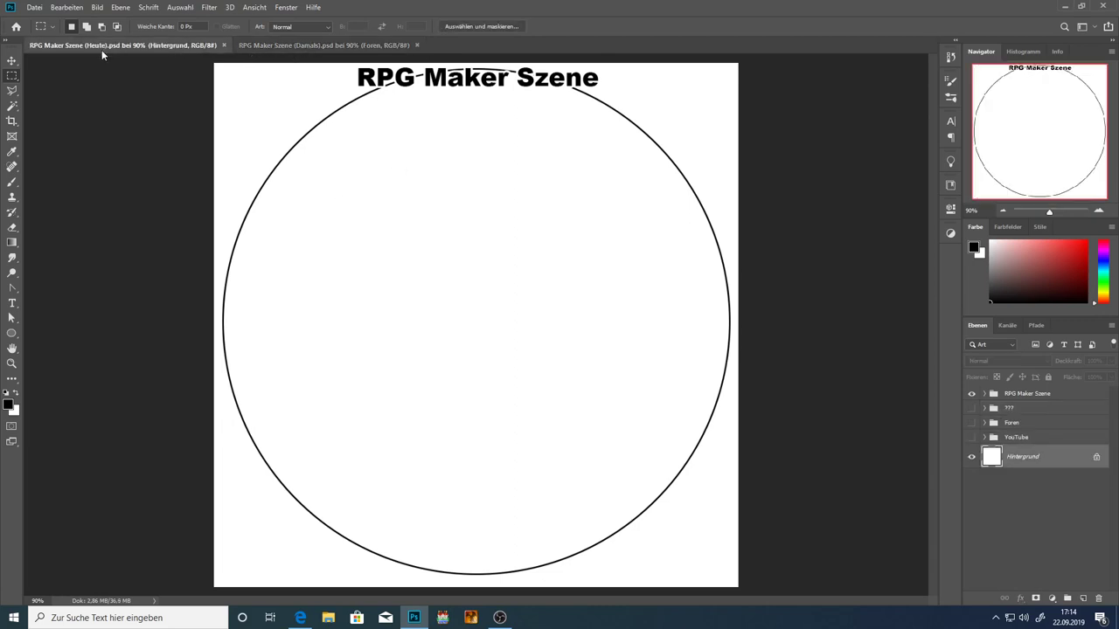
left_click(264, 48)
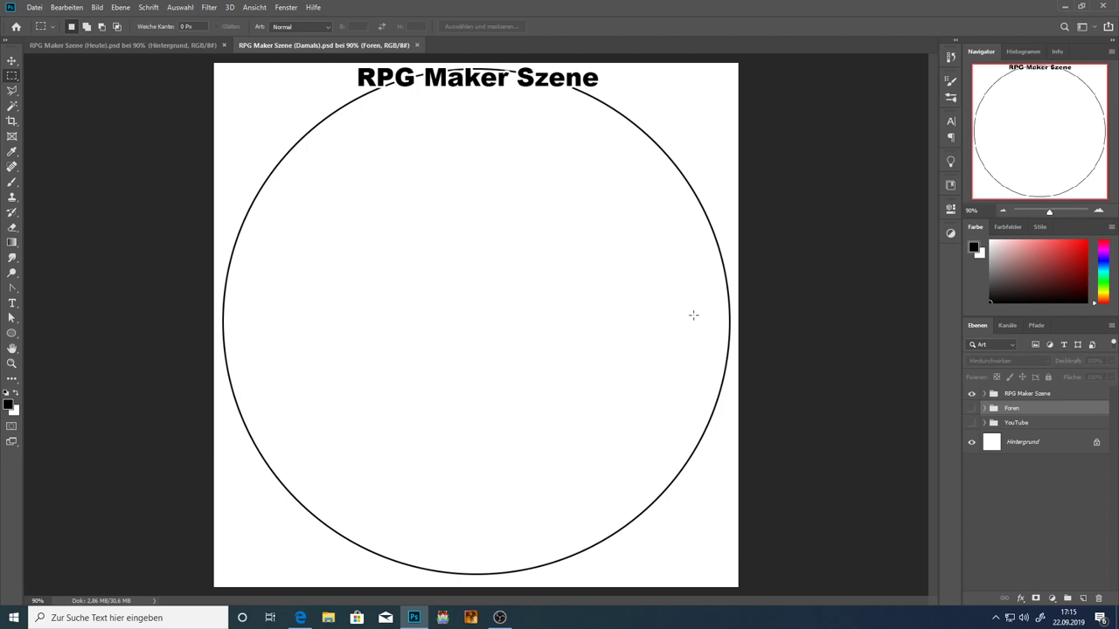
- Show the YouTube group in the Damals diagram along with its Größere YouTuber and Kleine YouTuber subgroups
left_click(972, 423)
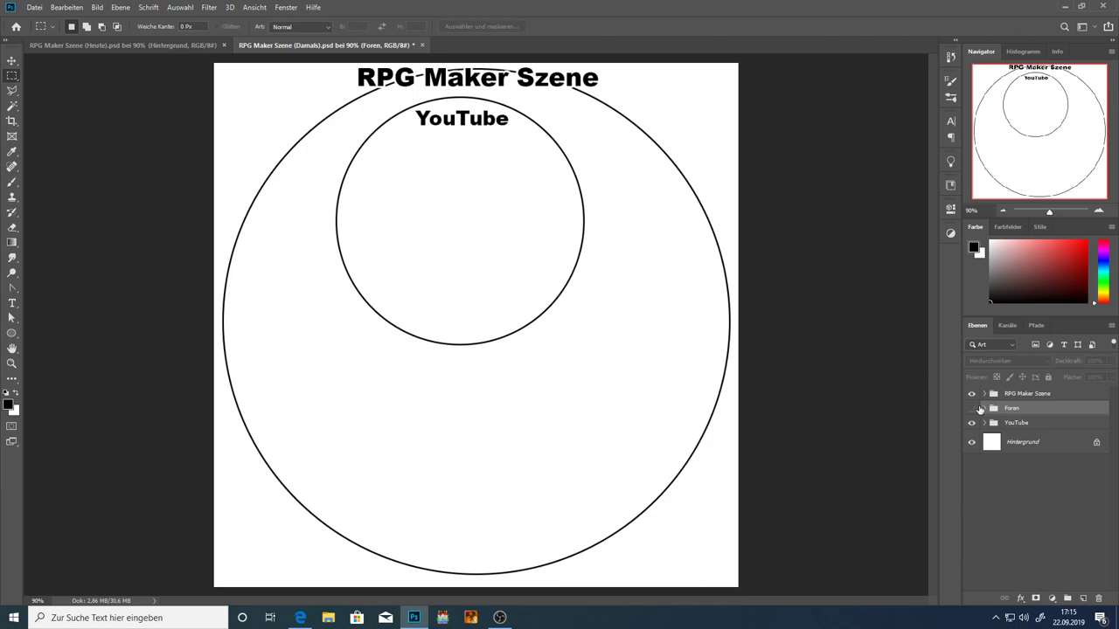
left_click(985, 424)
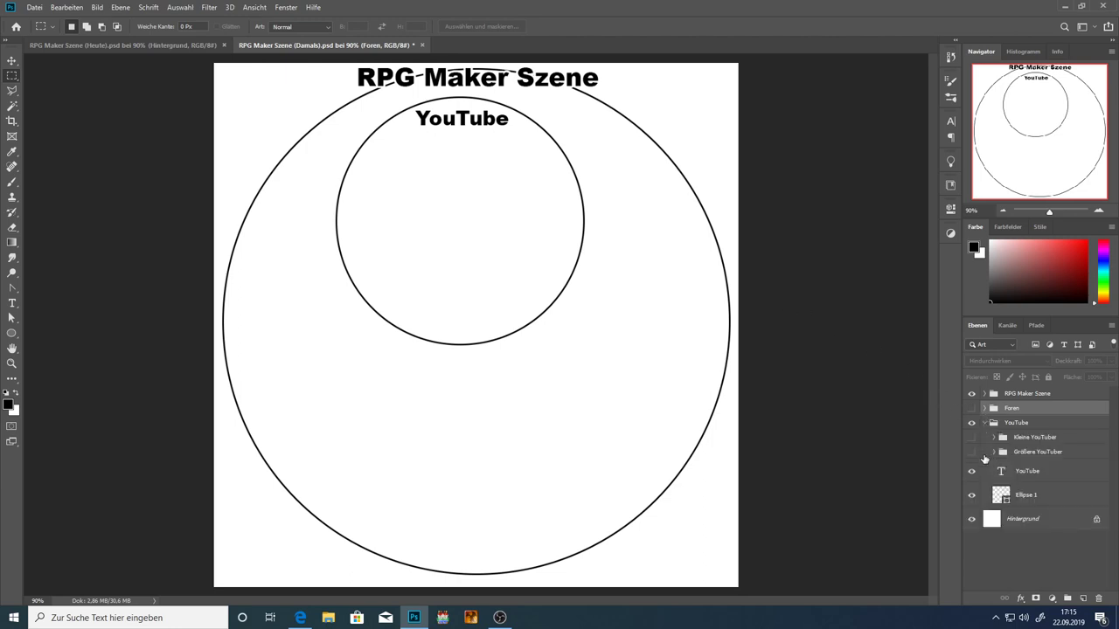
left_click(971, 452)
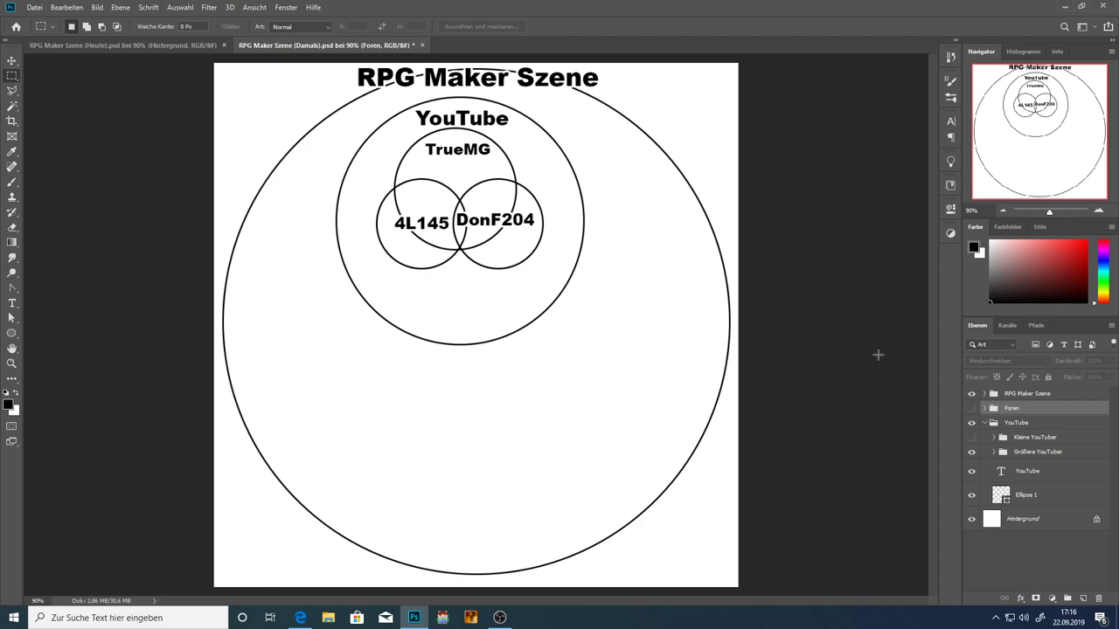
left_click(971, 438)
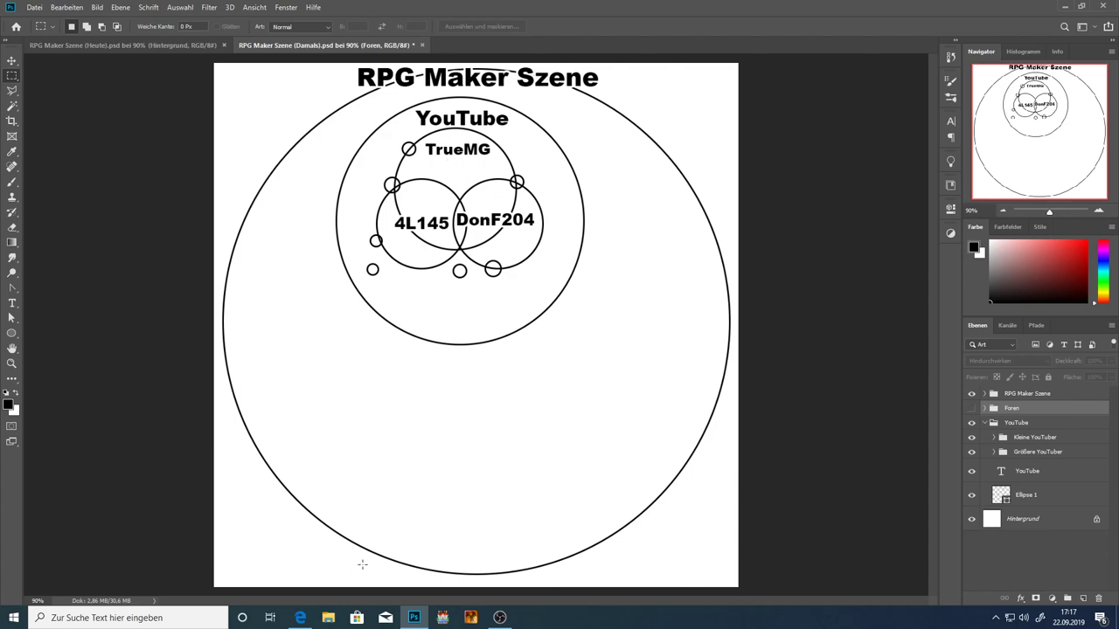
- Switch to the browser and open youtube.com in place of the YouTube Studio page
left_click(301, 618)
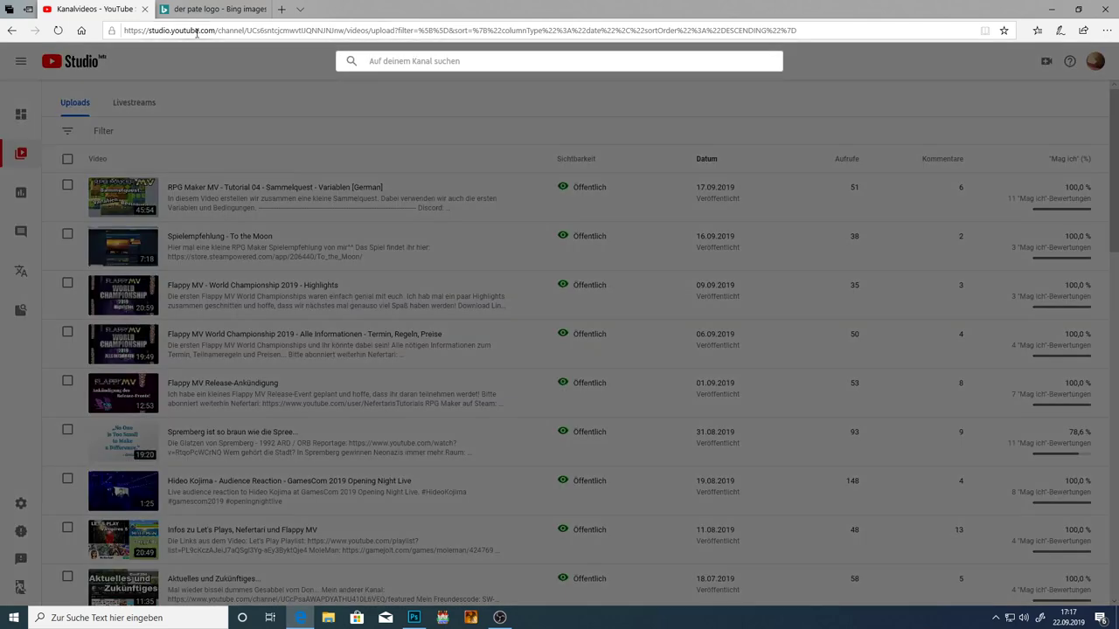
left_click(199, 31)
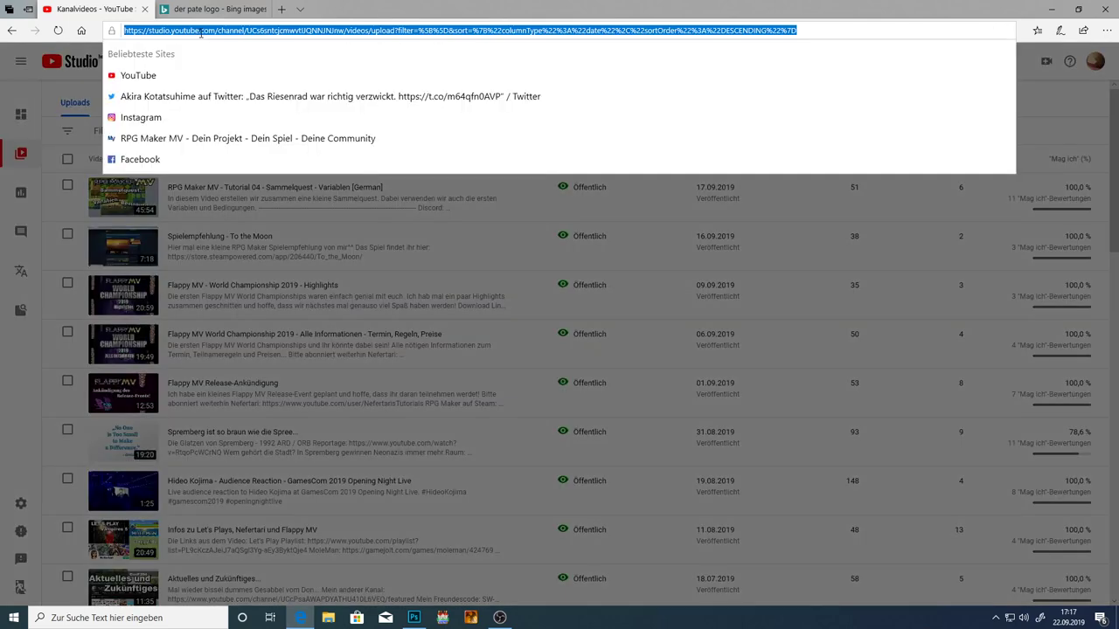
type("youtube.com/")
key("Return")
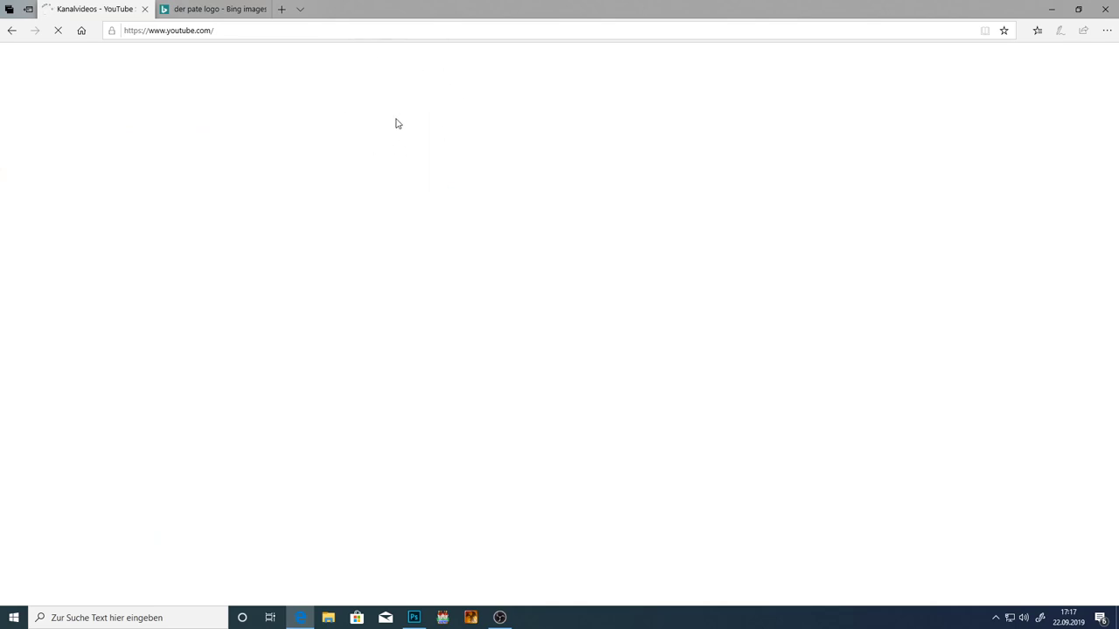
- Search YouTube for "donf204 truemg"
left_click(421, 59)
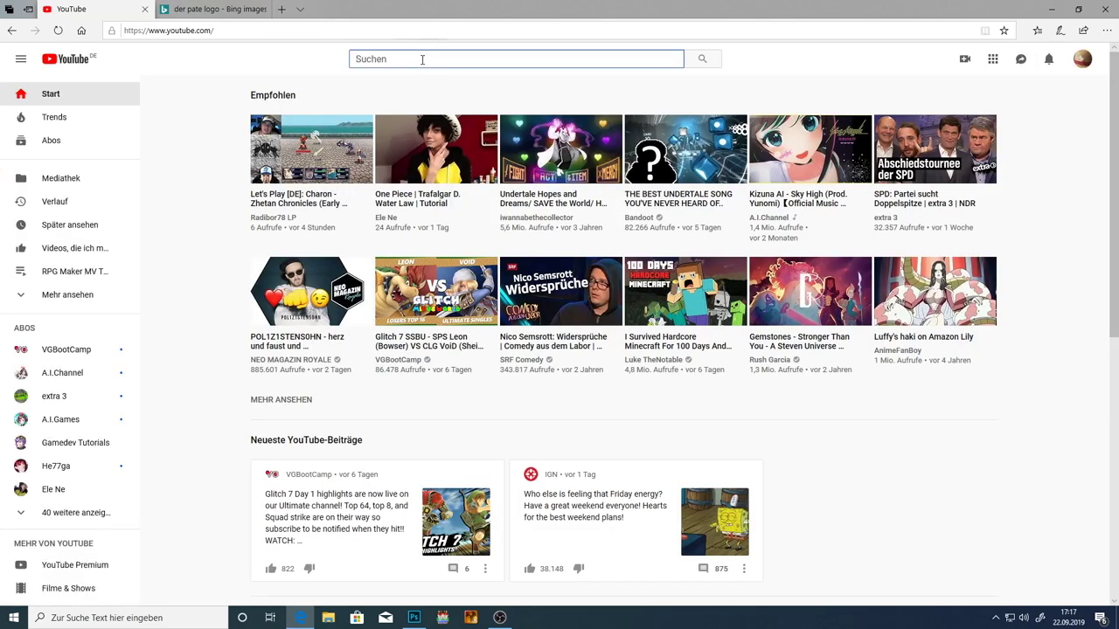
type("d")
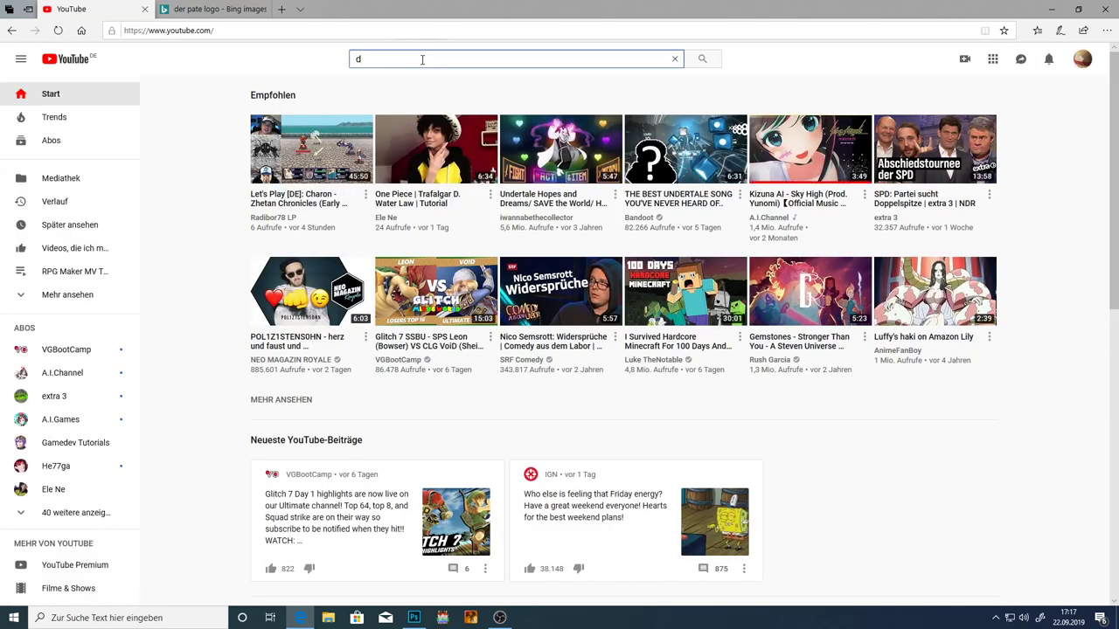
type("onf204 truem")
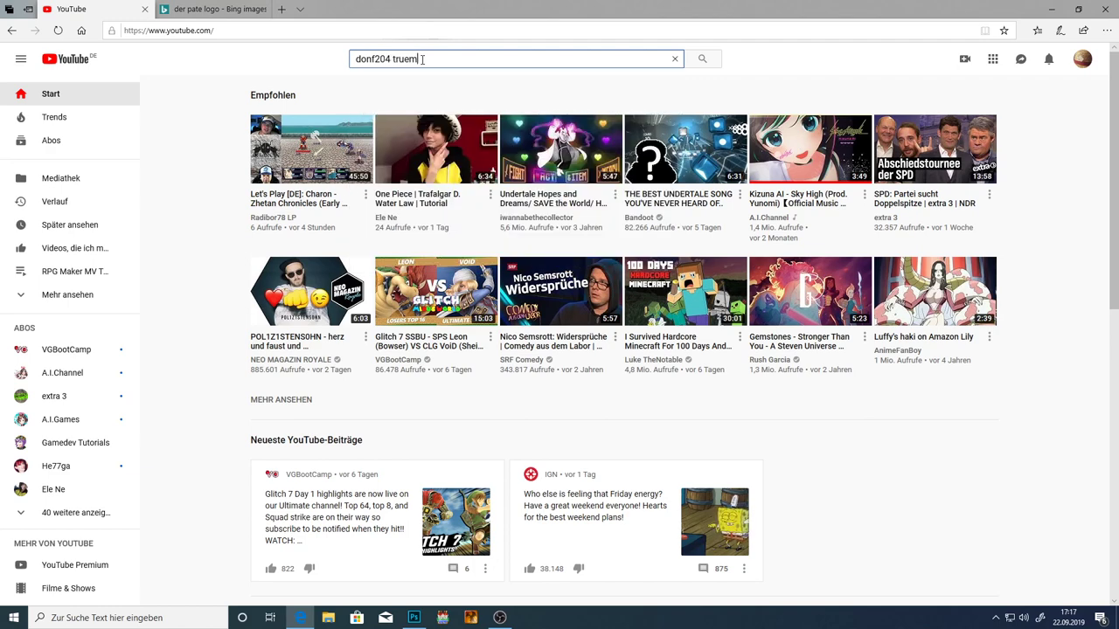
type("g")
key("Return")
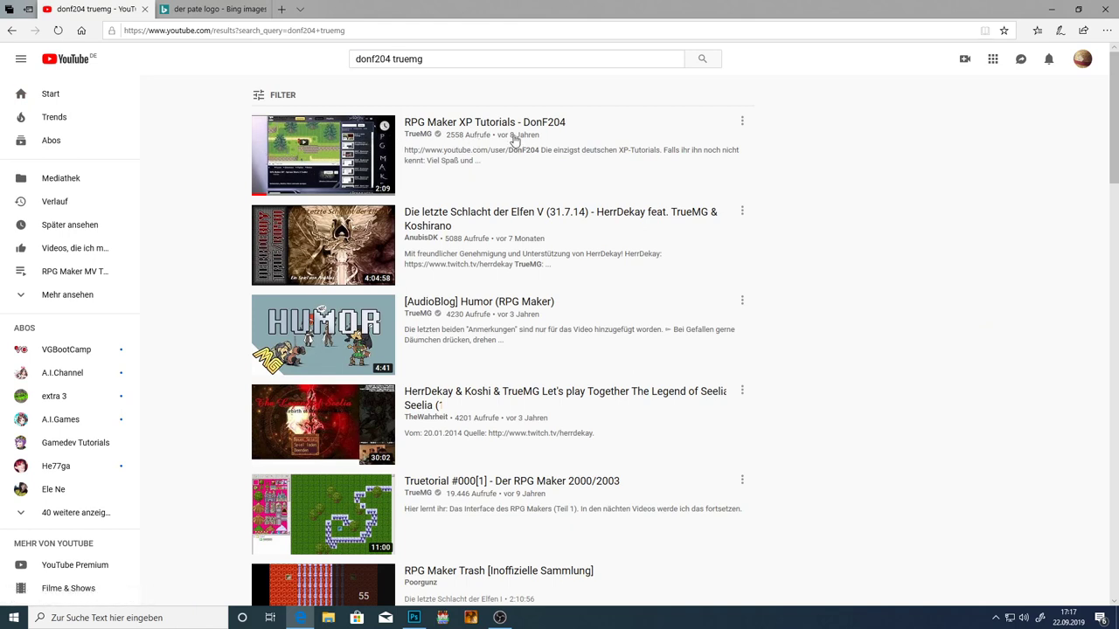
- Change the YouTube search to "truemg 4l145" and run it
left_click(432, 58)
left_click_drag(393, 59, 354, 59)
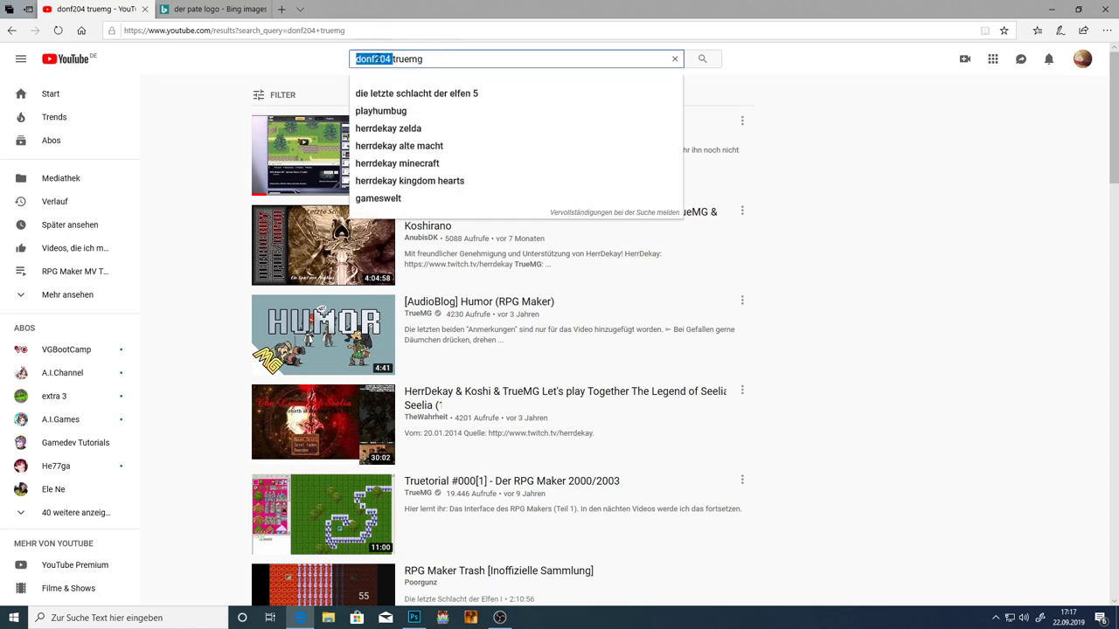
key("BackSpace")
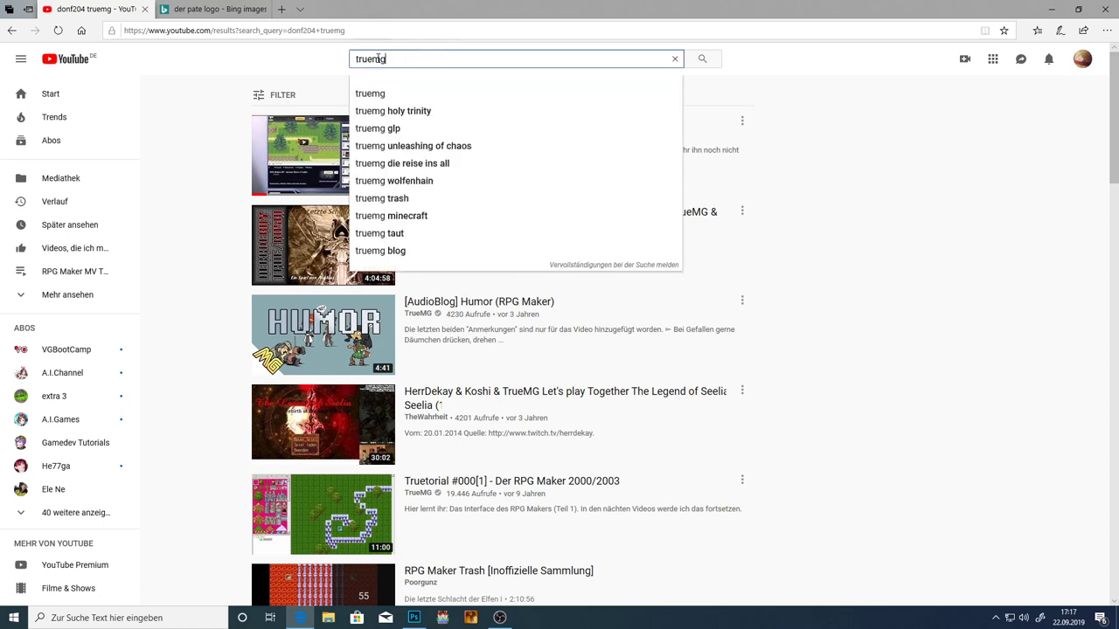
type("4l1")
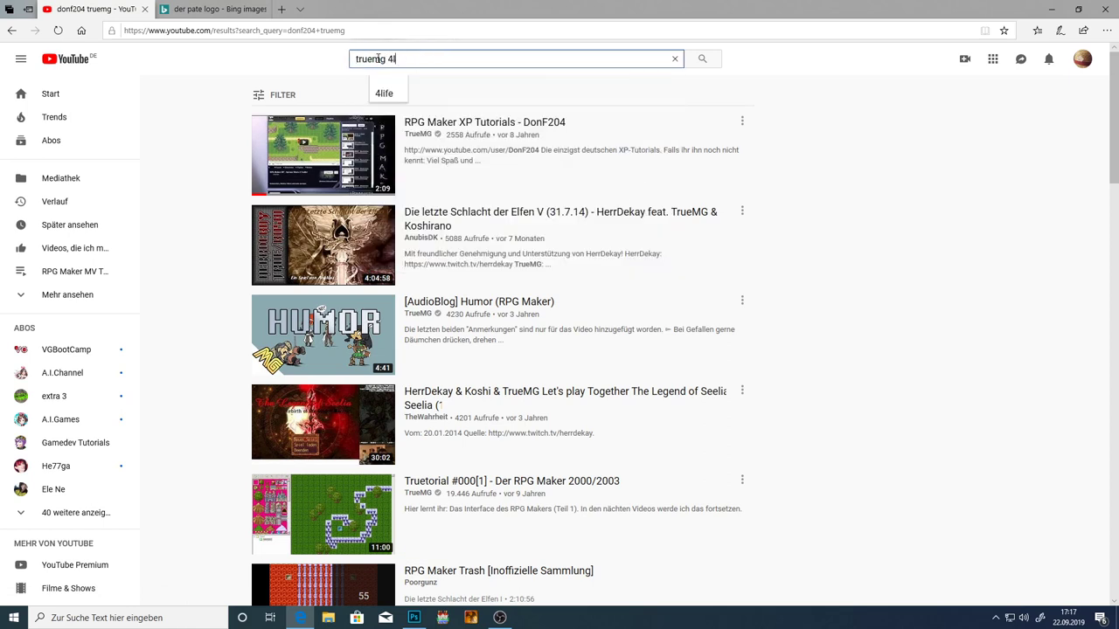
type("45")
key("Return")
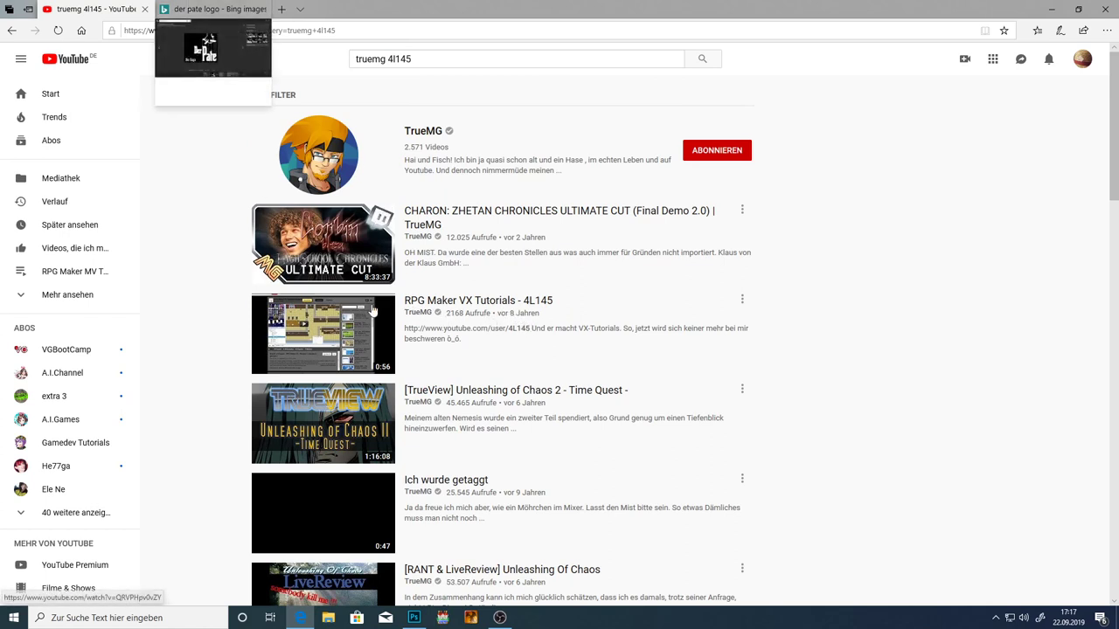
- Return to Photoshop and show the Foren group in the Damals document and the YouTube group in the Heute document
left_click(1052, 9)
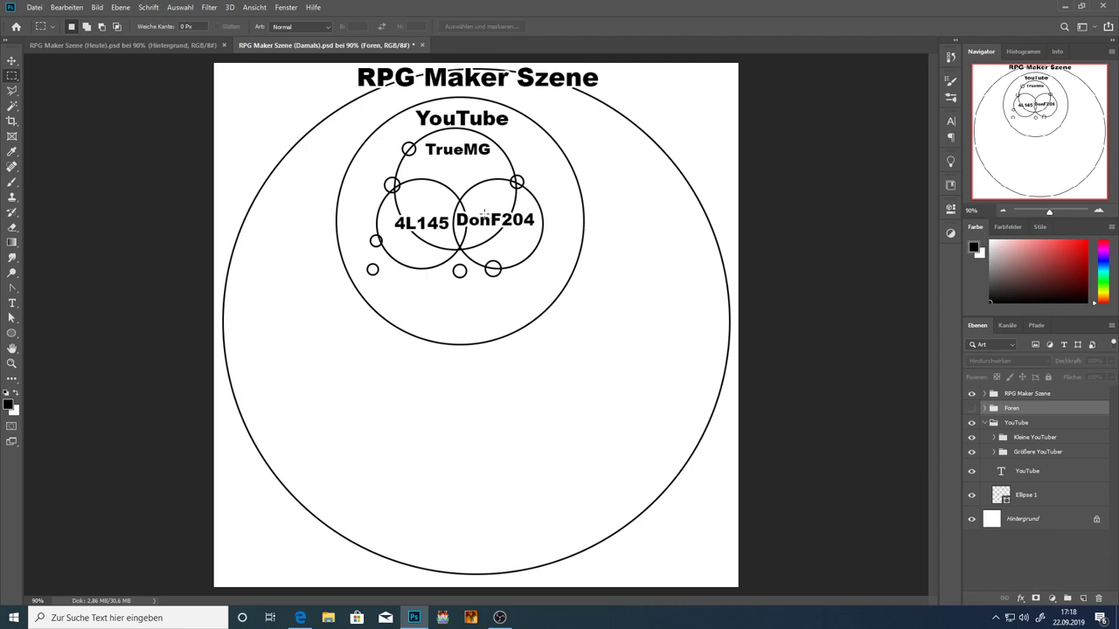
left_click(970, 408)
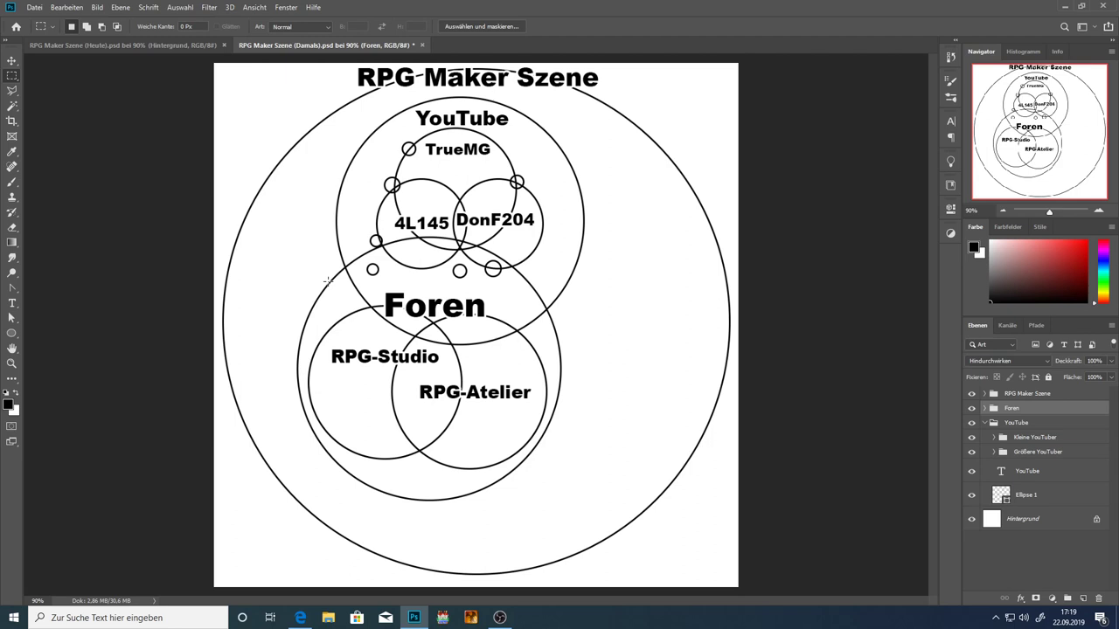
left_click(187, 47)
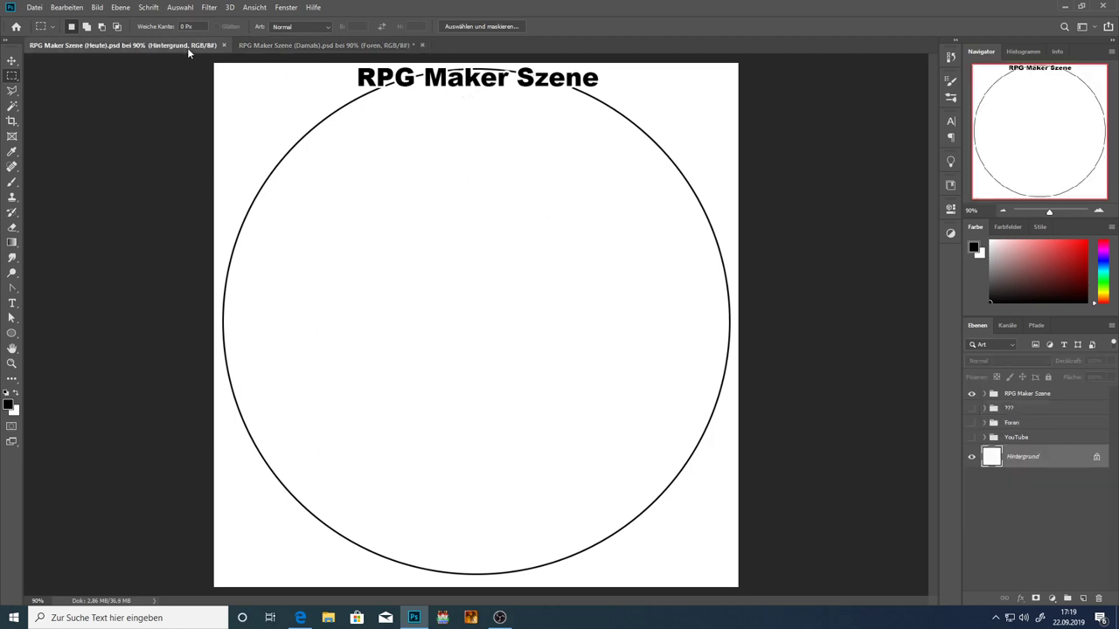
left_click(971, 437)
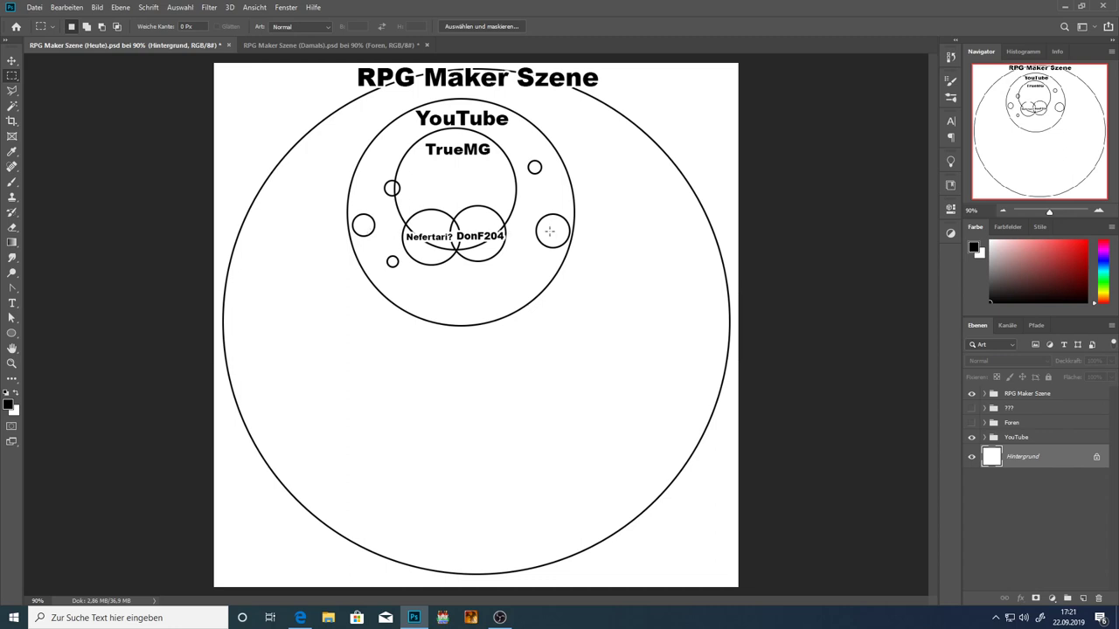
- Switch to the browser, open the signed-in account's own channel, and view the Gamedev Tutorials channel from its list of other RPG Maker tutors
left_click(300, 617)
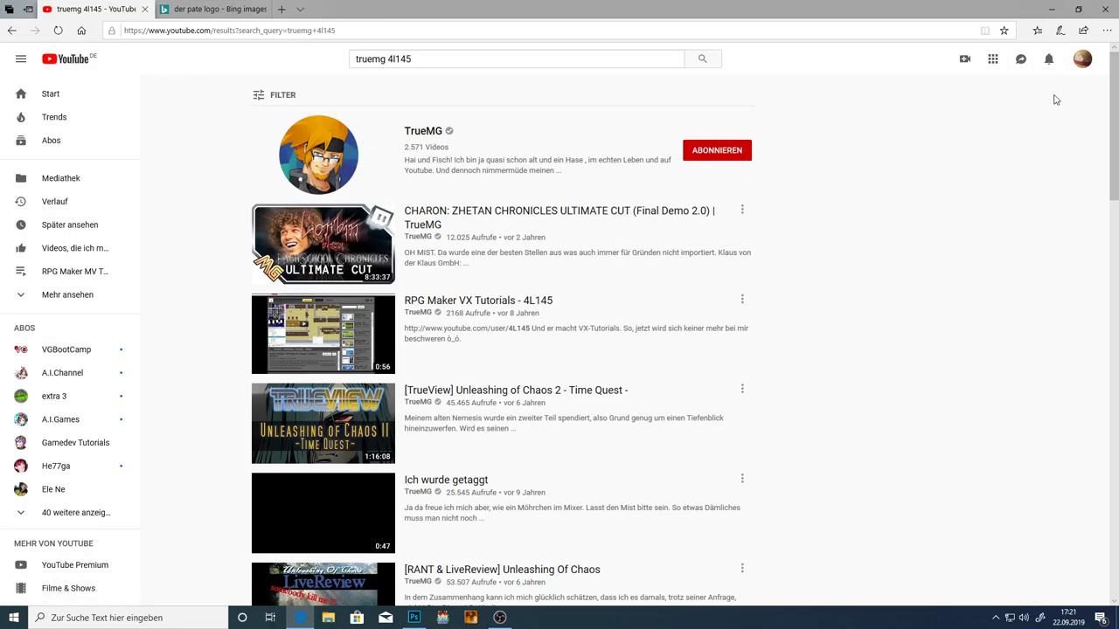
left_click(1083, 61)
left_click(995, 136)
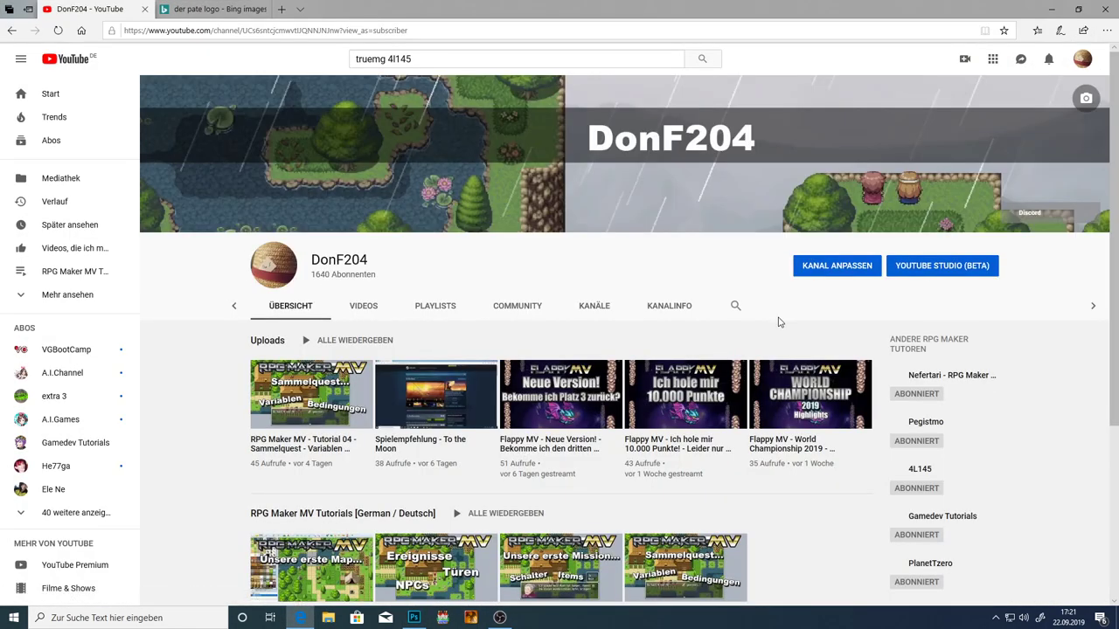
scroll(966, 384, "down", 2)
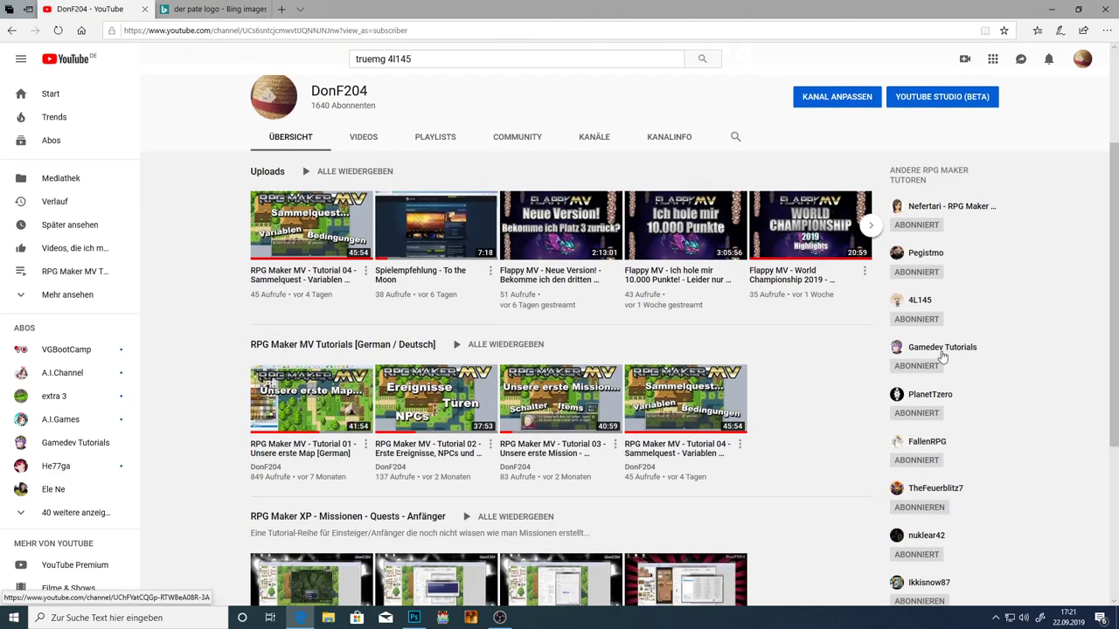
left_click(949, 349)
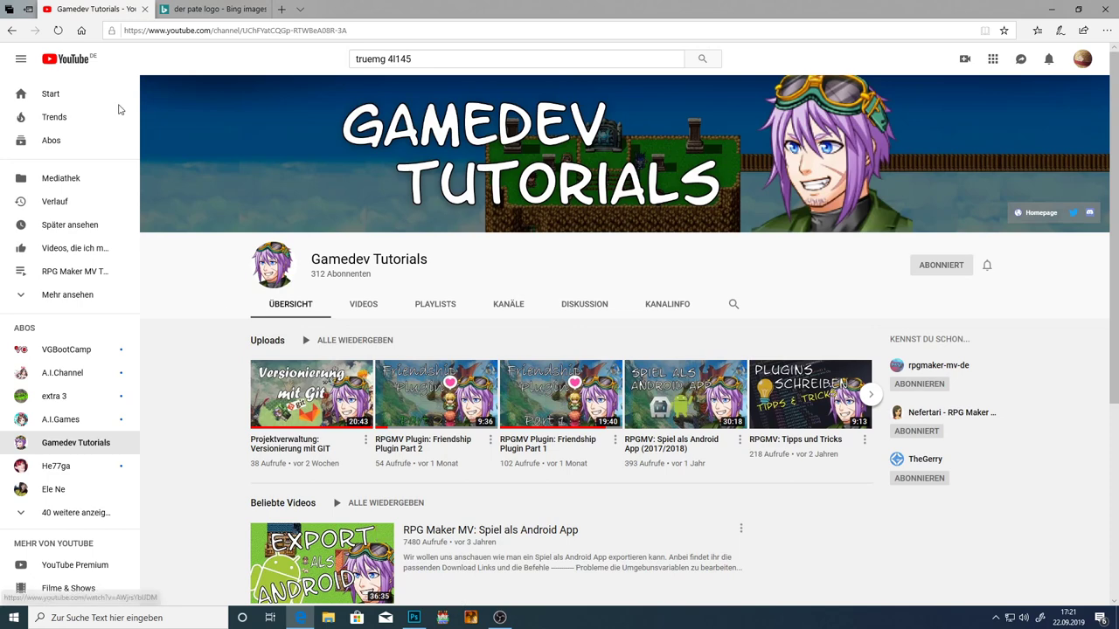
key("alt+Left")
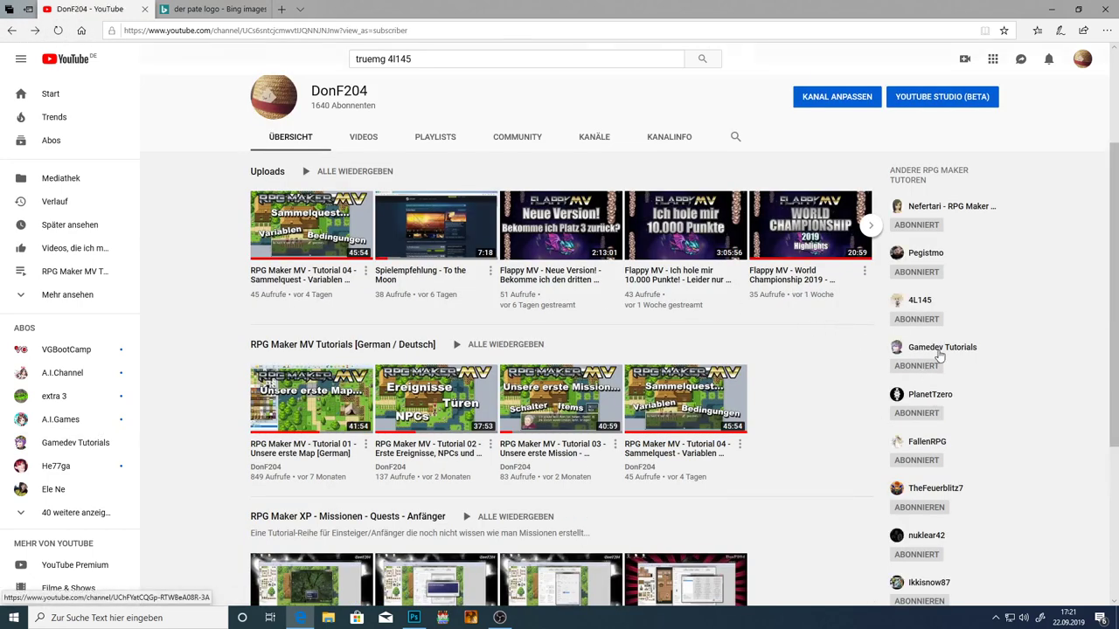
- View the PlanetTzero channel page from the tutor list and go back to the DonF204 channel
left_click(929, 398)
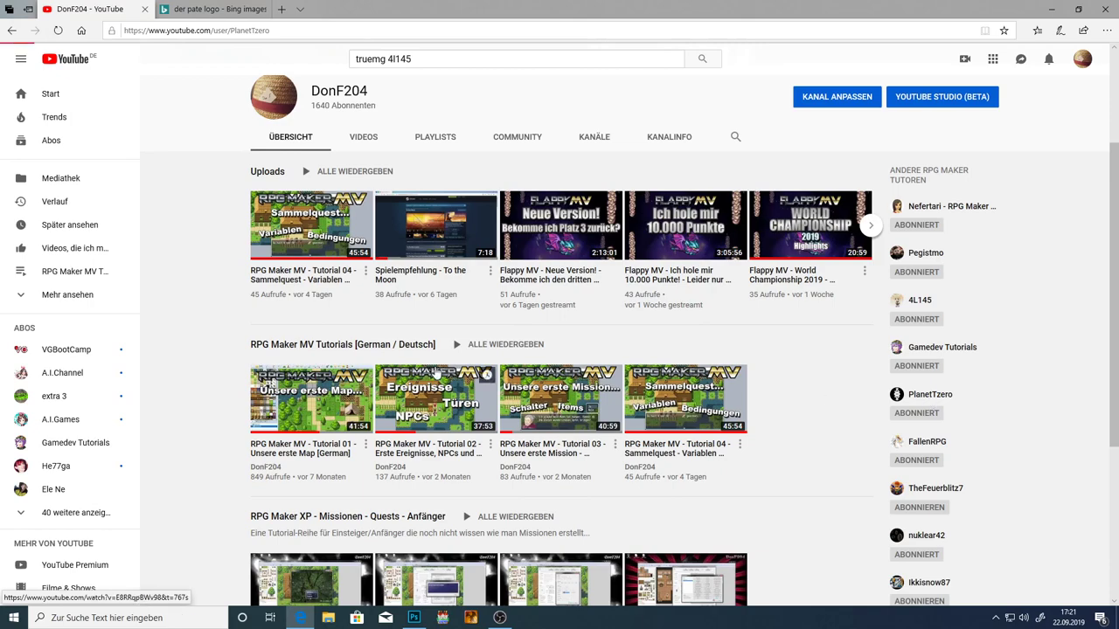
scroll(479, 362, "down", 3)
scroll(479, 362, "up", 3)
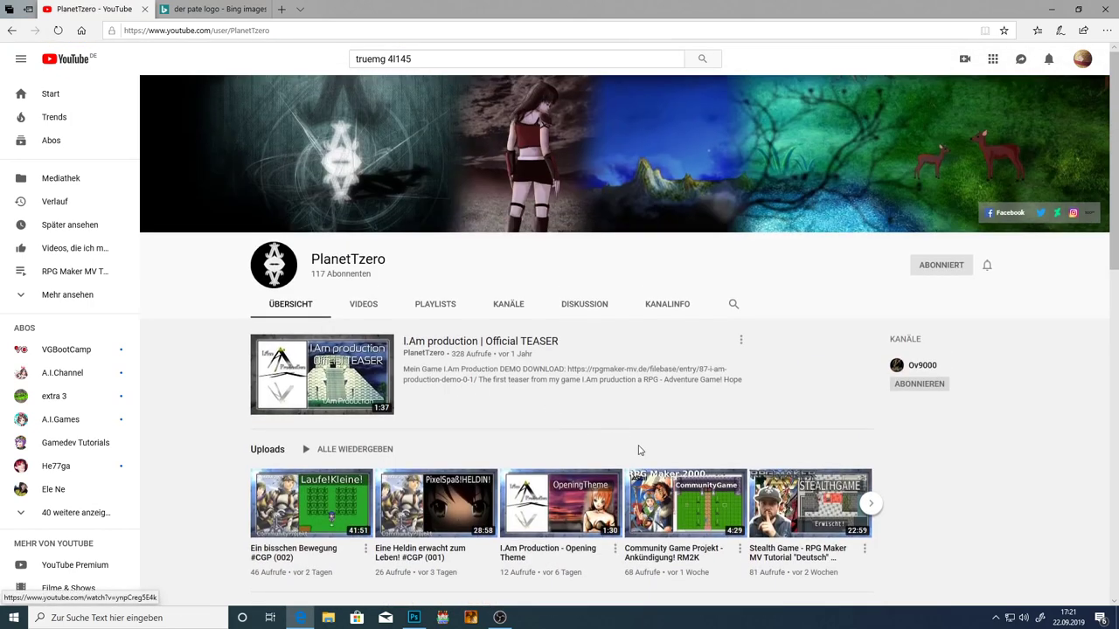
left_click(9, 30)
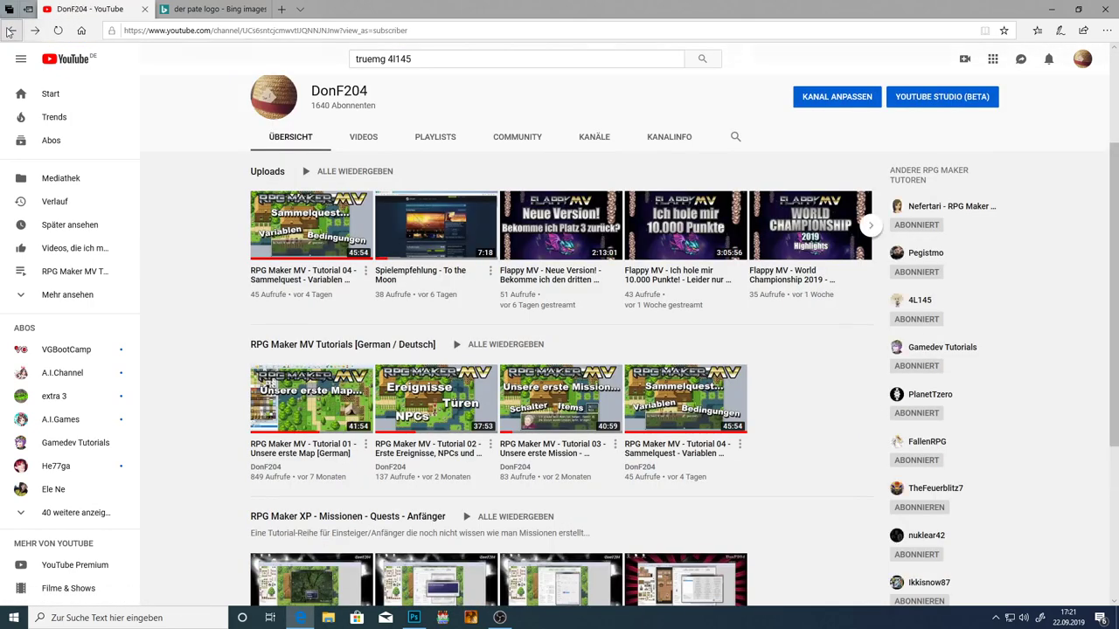
- Check the Gamedev Tutorials and PlanetTzero channels once more and return to the Heute diagram in Photoshop
left_click(942, 349)
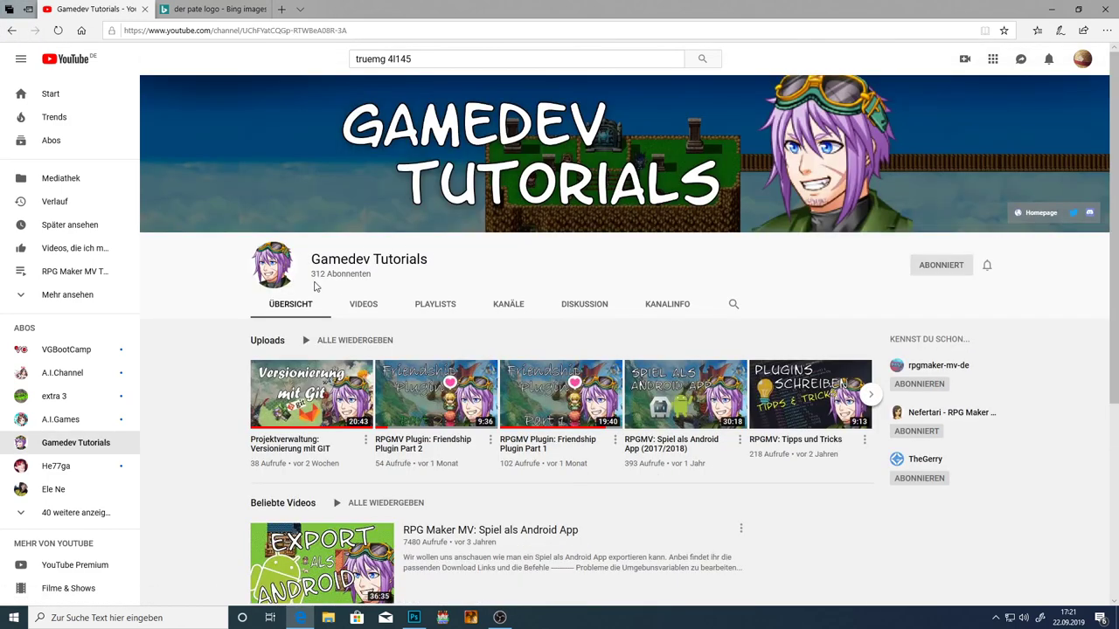
left_click(13, 32)
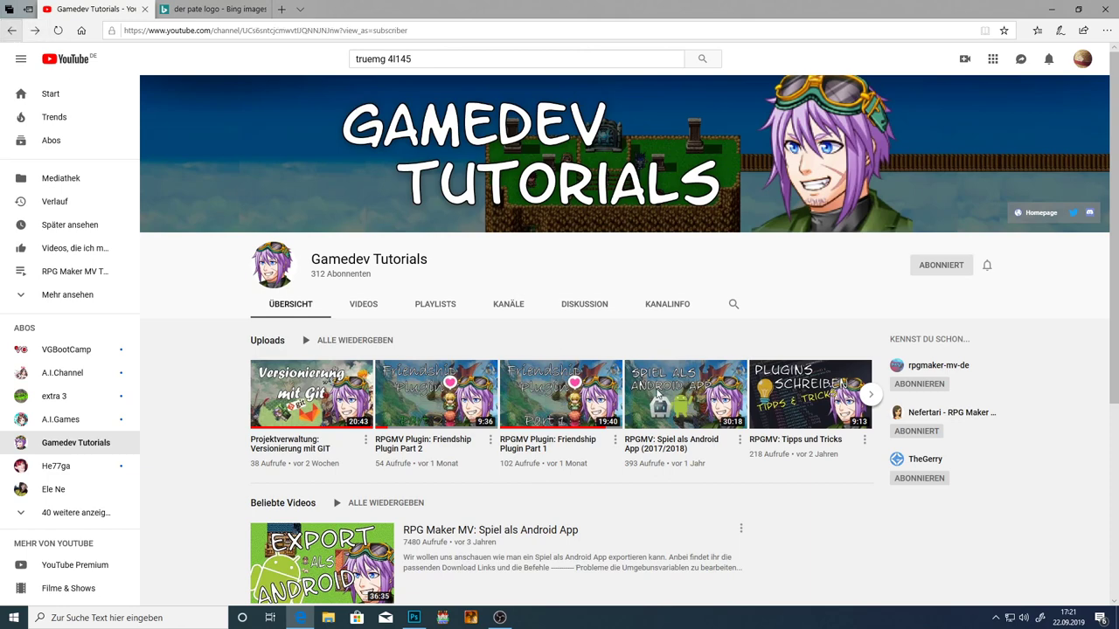
left_click(931, 396)
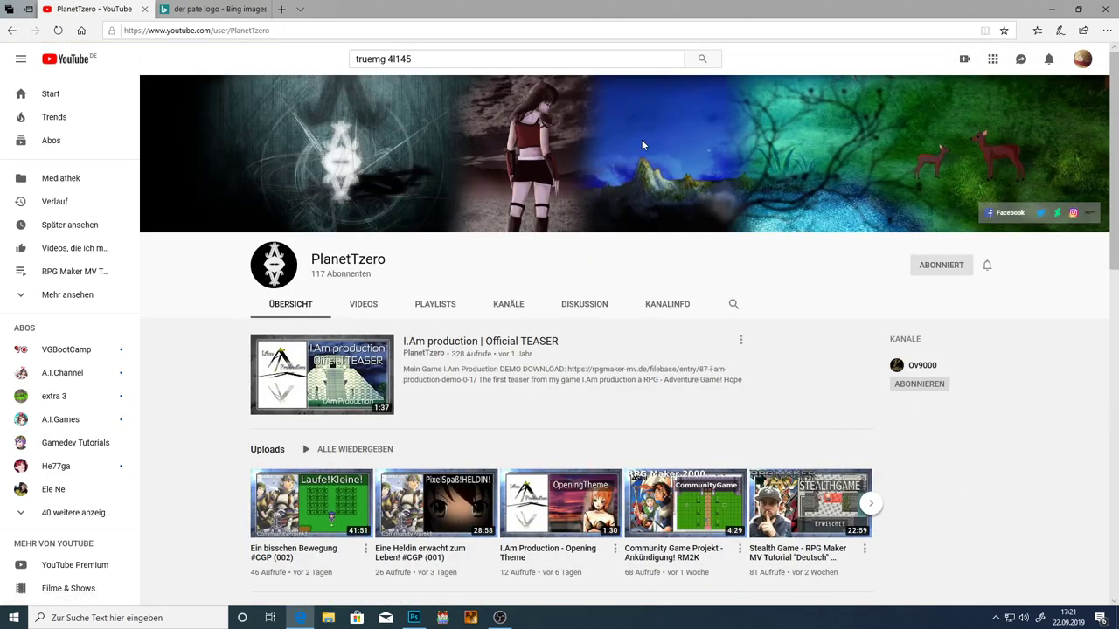
left_click(1051, 8)
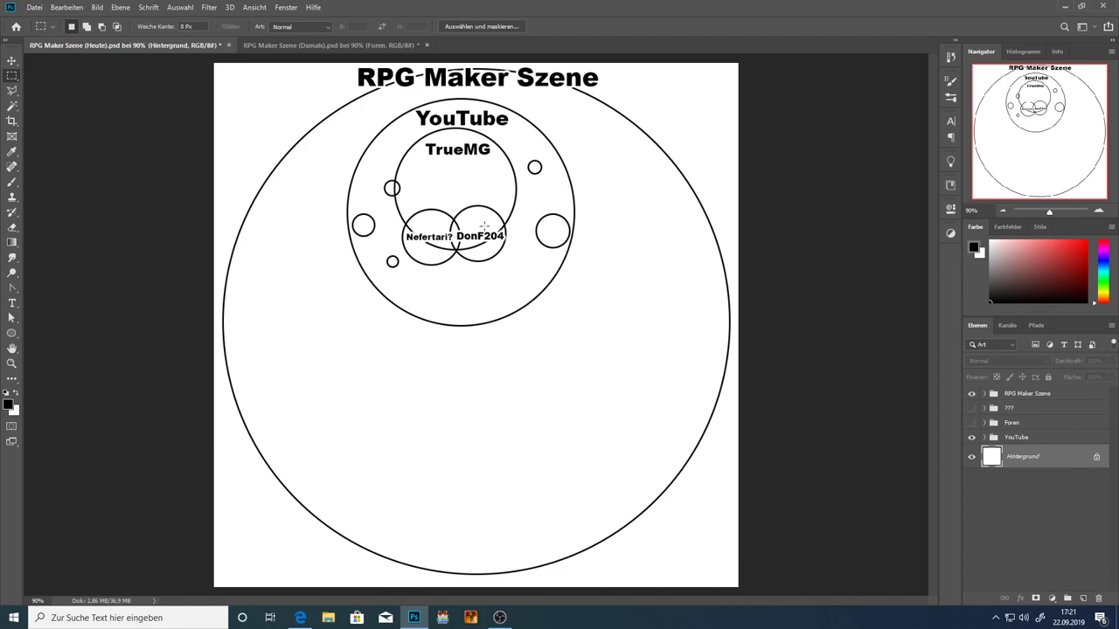
- Show the Foren and ??? groups in the Heute diagram
left_click(971, 423)
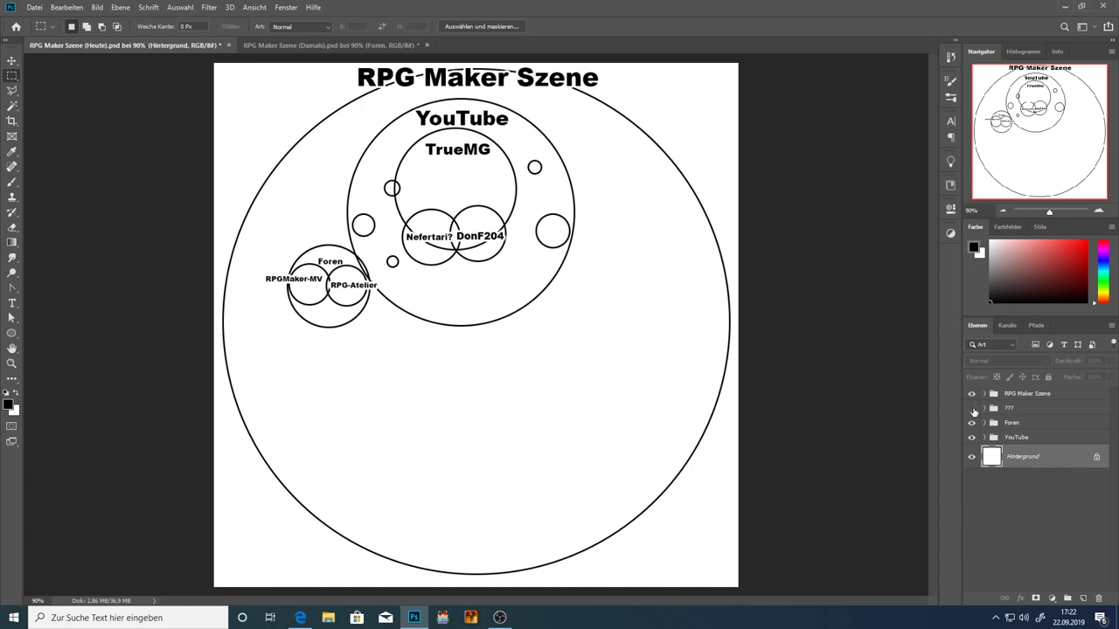
left_click(972, 409)
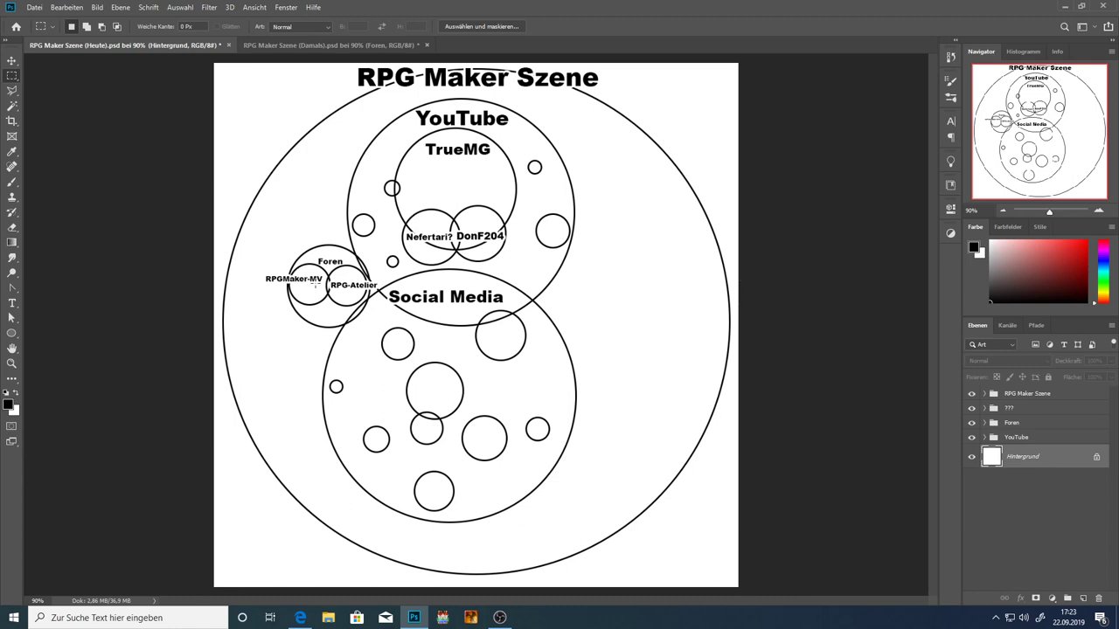
- Hide the Foren group, expand the YouTube group, and toggle its Größere YouTuber subgroup off and on
left_click(971, 423)
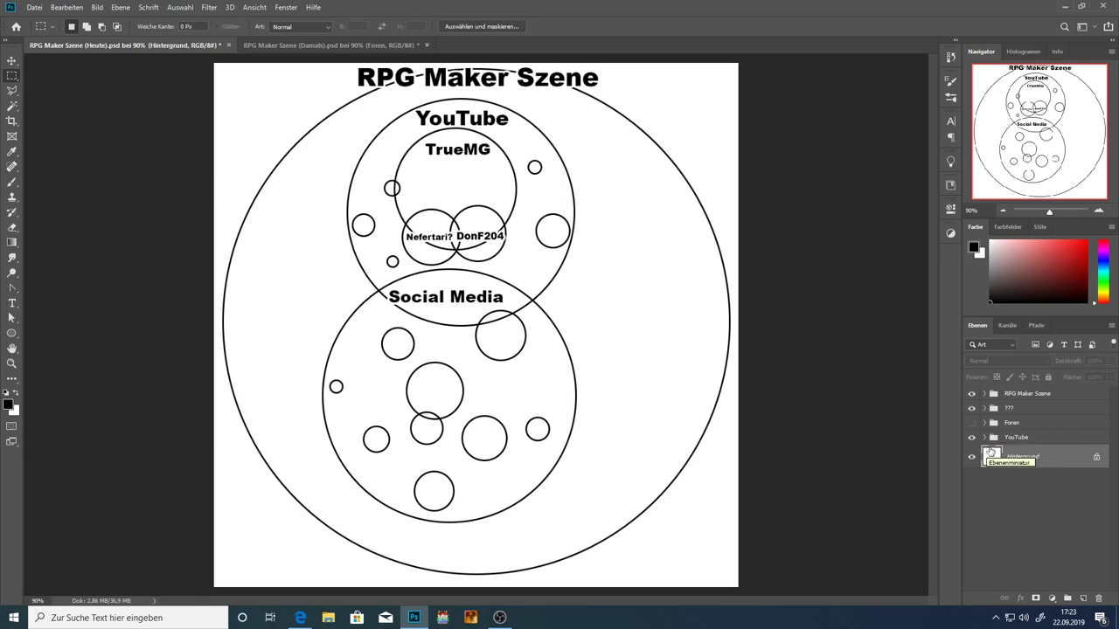
left_click(984, 437)
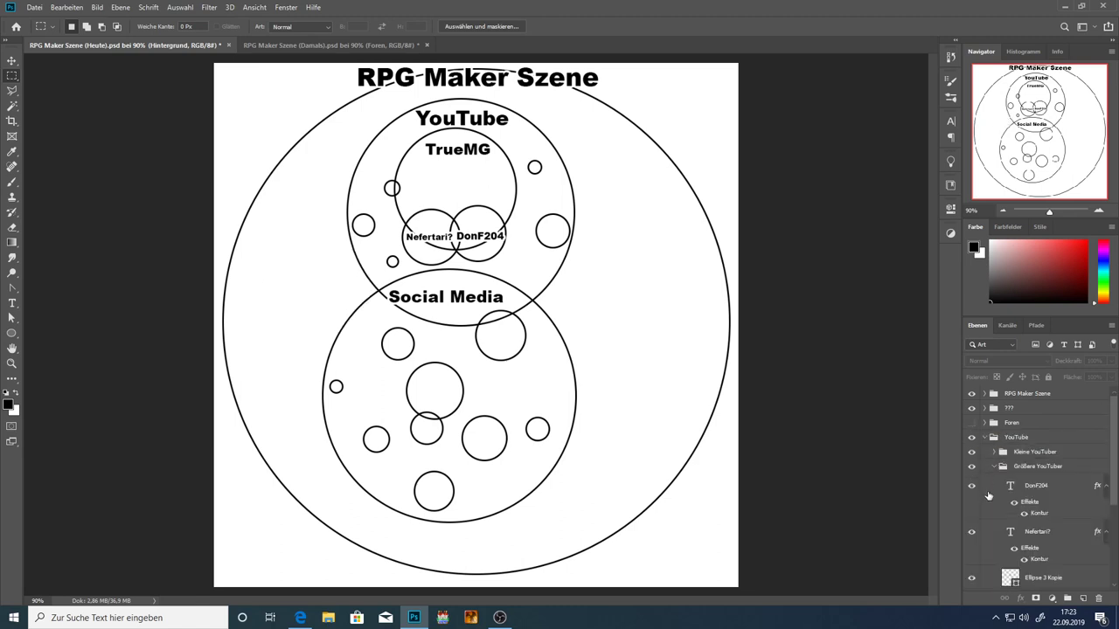
left_click(971, 466)
left_click(972, 466)
- View the Damals diagram for comparison and return to the Heute document
left_click(292, 42)
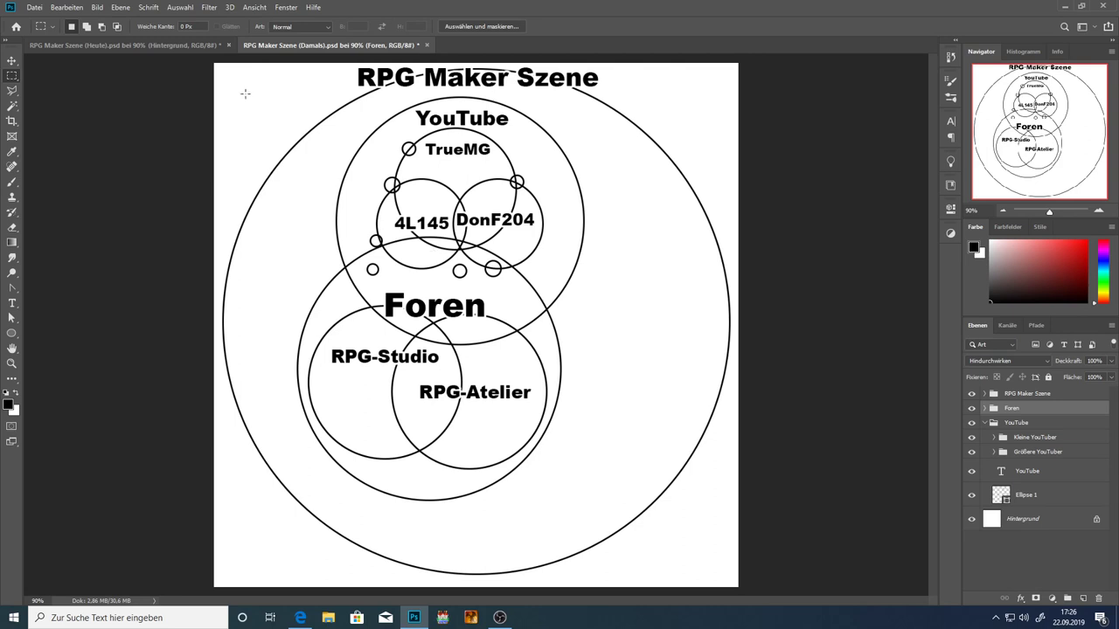
left_click(202, 43)
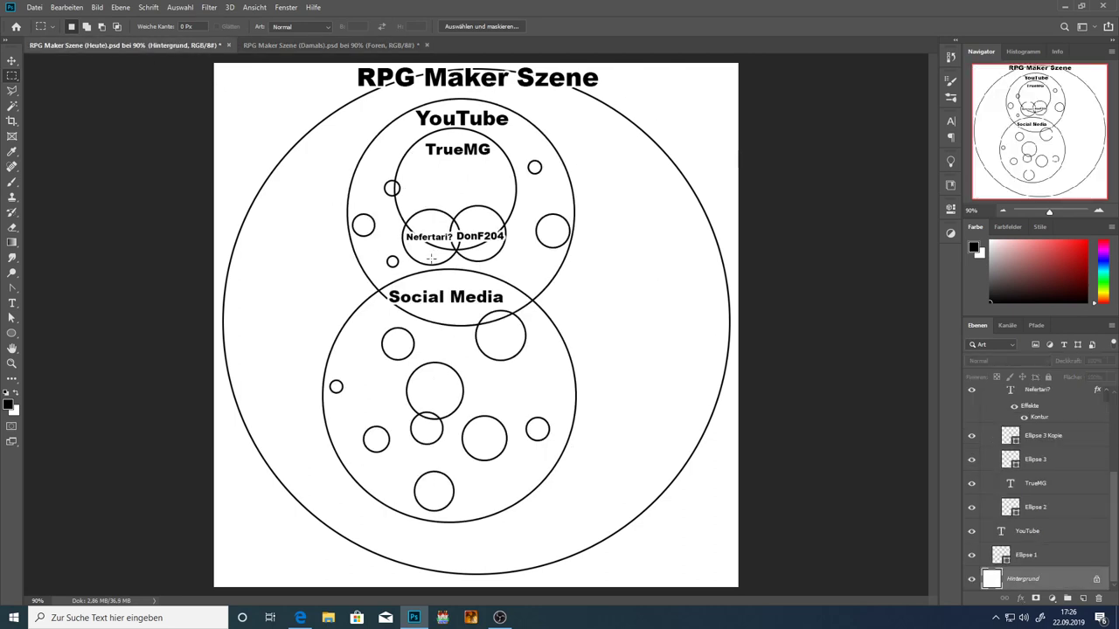
- Collapse the Größere YouTuber and YouTube groups and show the Foren group again
scroll(1014, 454, "up", 5)
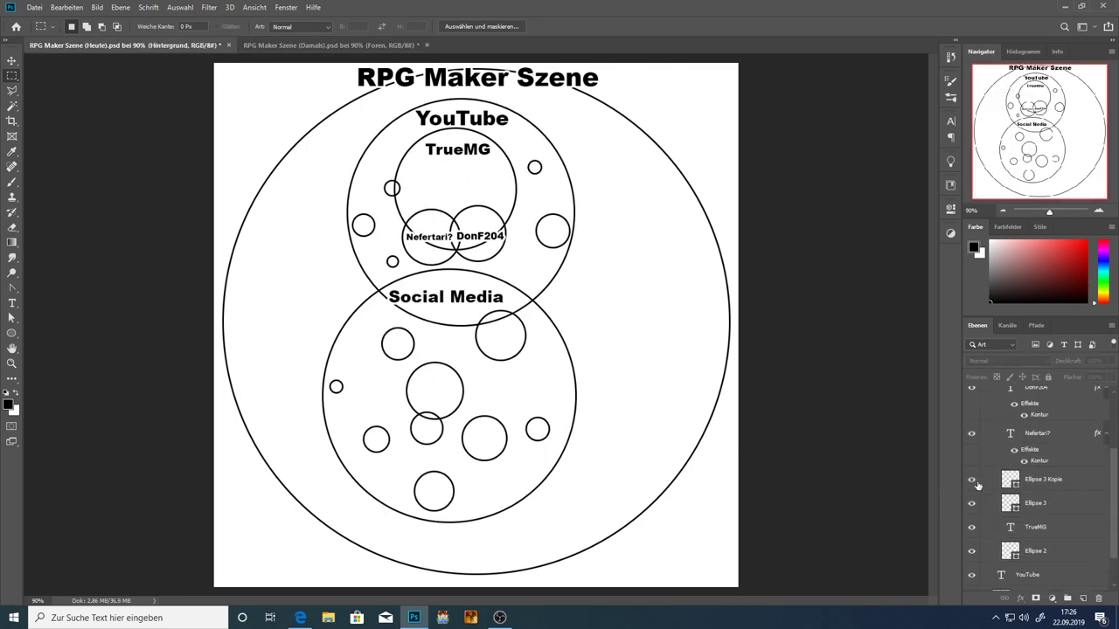
left_click(995, 466)
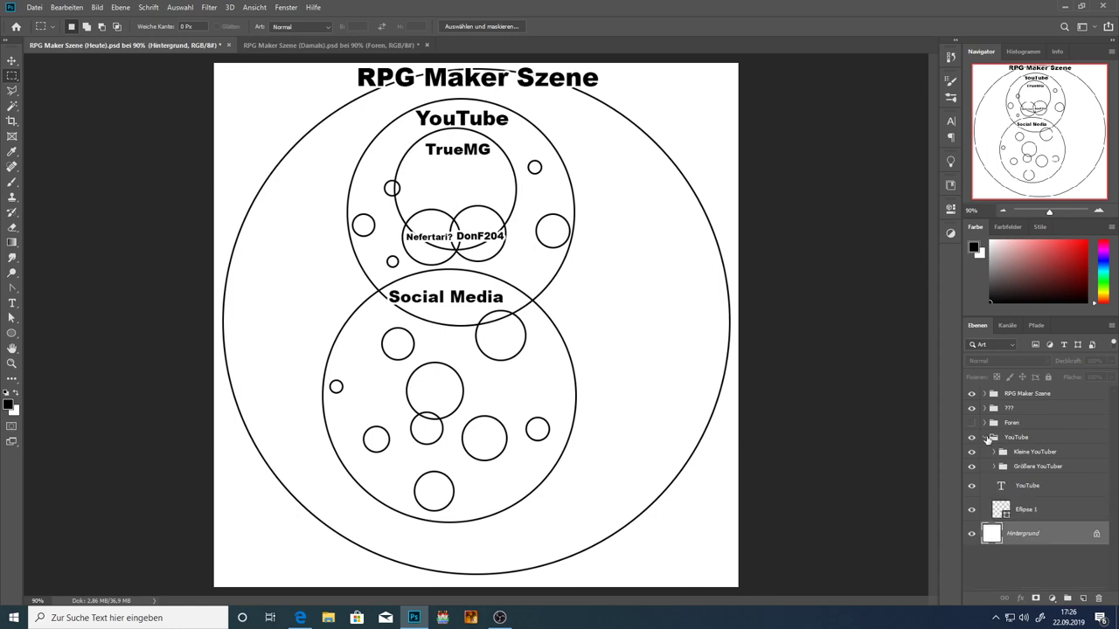
left_click(985, 437)
left_click(971, 423)
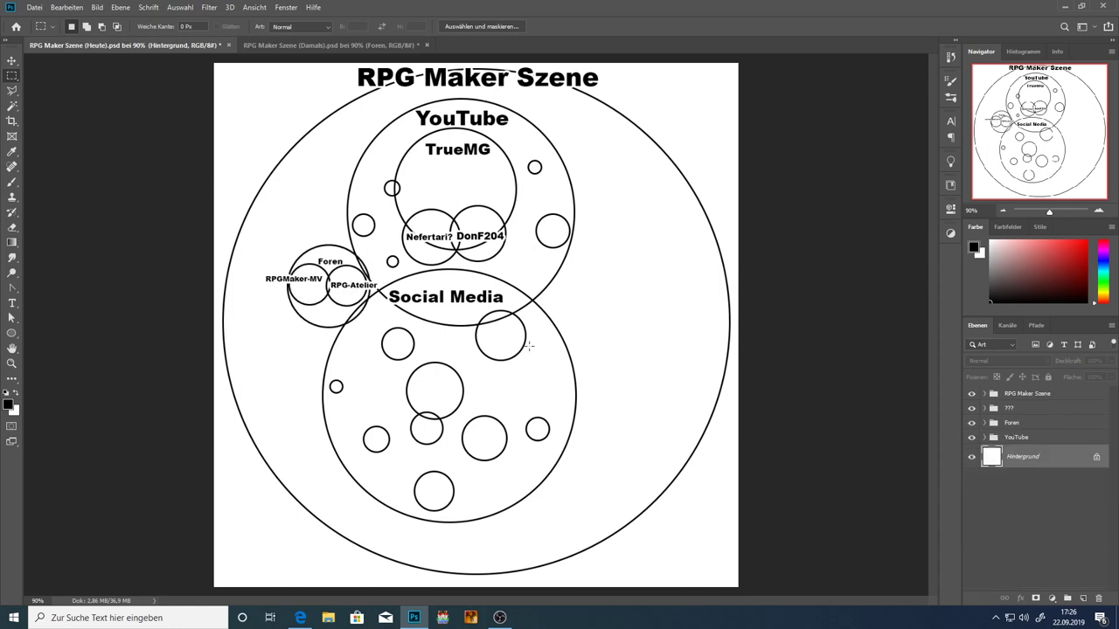
- Scale the Foren group to about 201% and place it so it overlaps the YouTube and Social Media circles
left_click(13, 60)
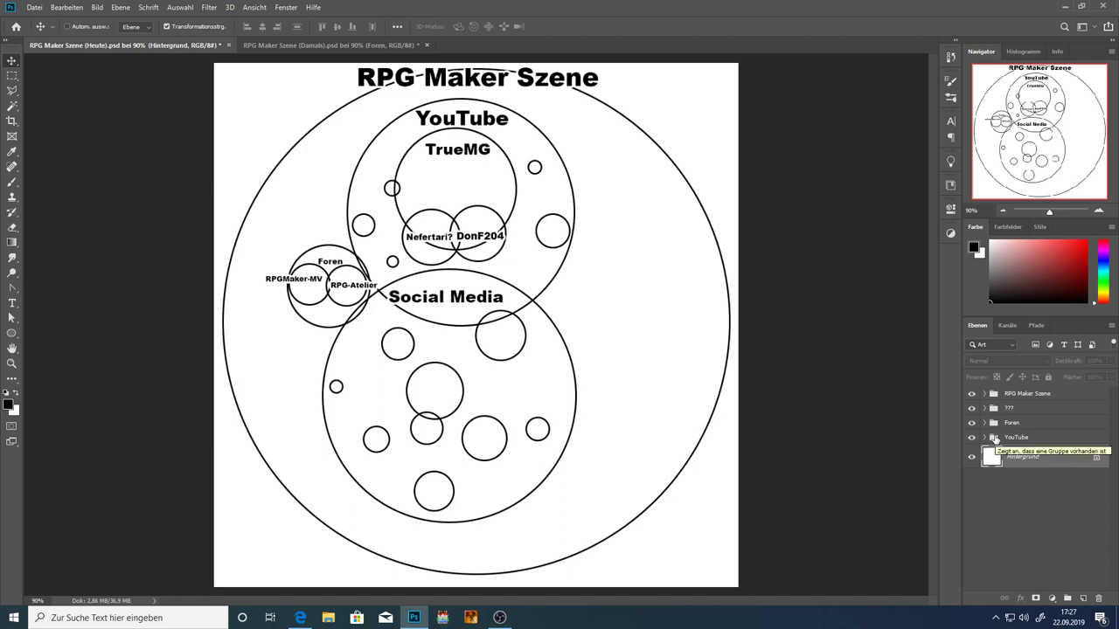
left_click(1023, 394)
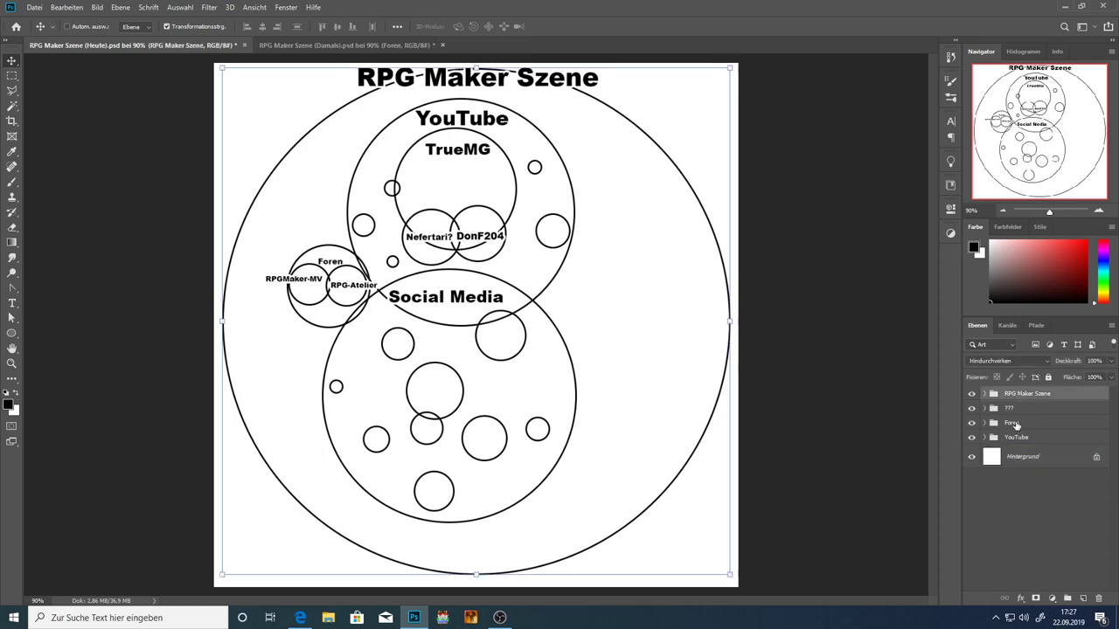
left_click(1013, 424)
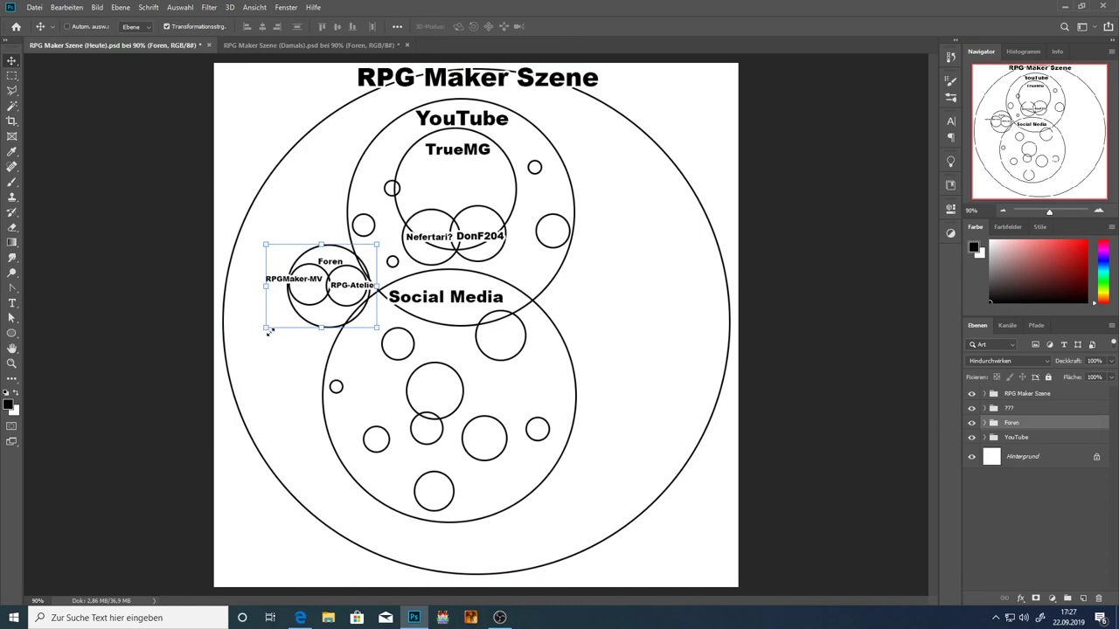
left_click_drag(265, 329, 160, 425)
left_click_drag(270, 365, 349, 297)
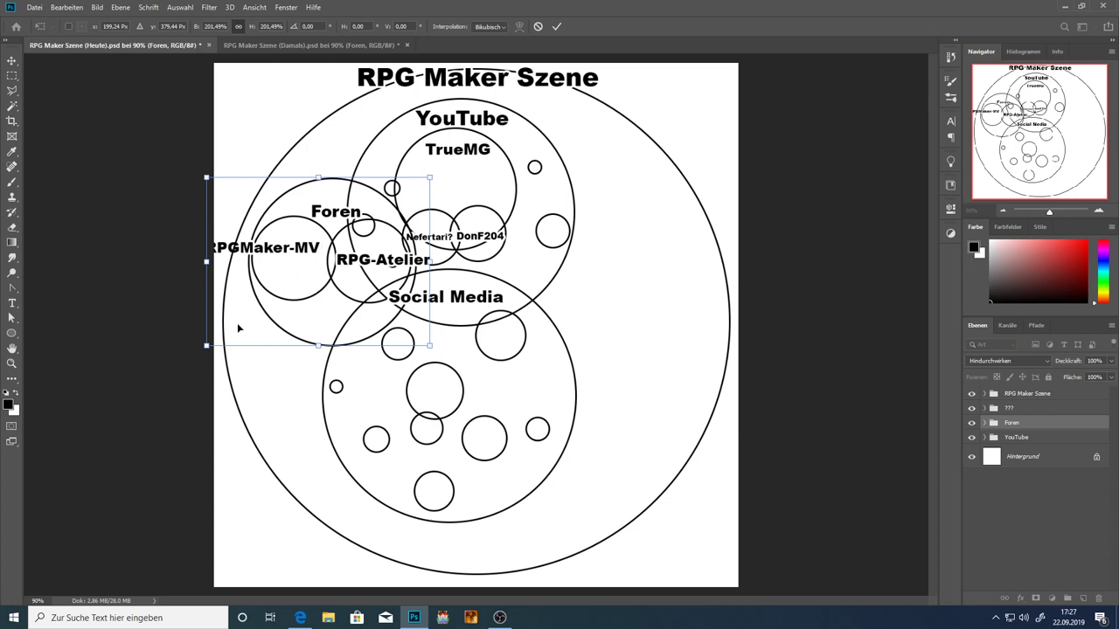
left_click(12, 75)
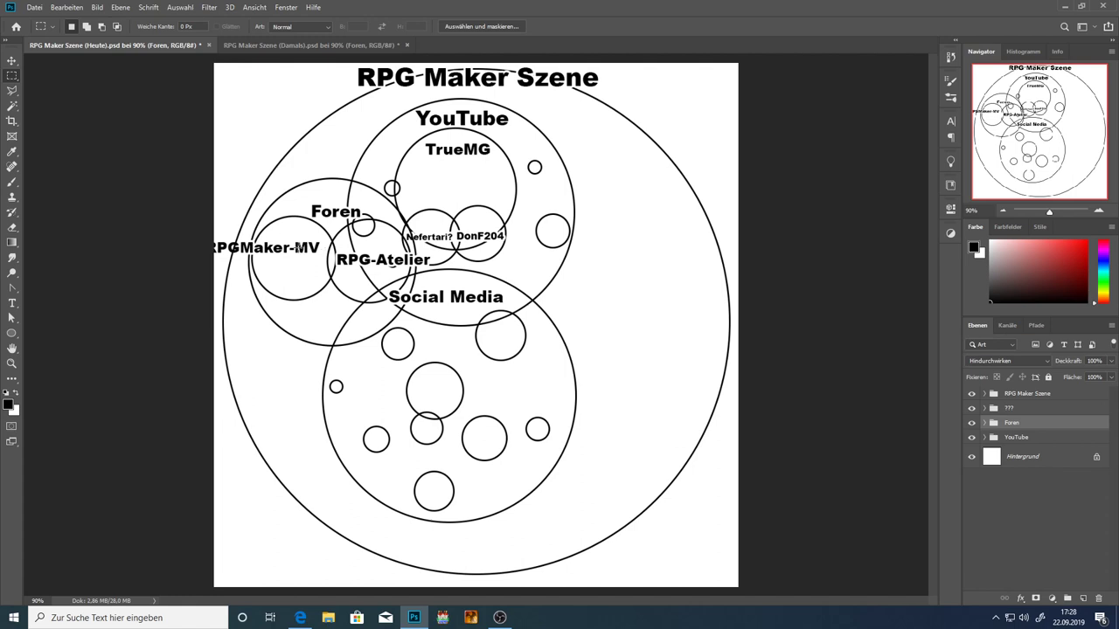
- Select the ???, Foren and YouTube groups and move them together slightly right inside the large RPG Maker Szene circle
left_click(13, 62)
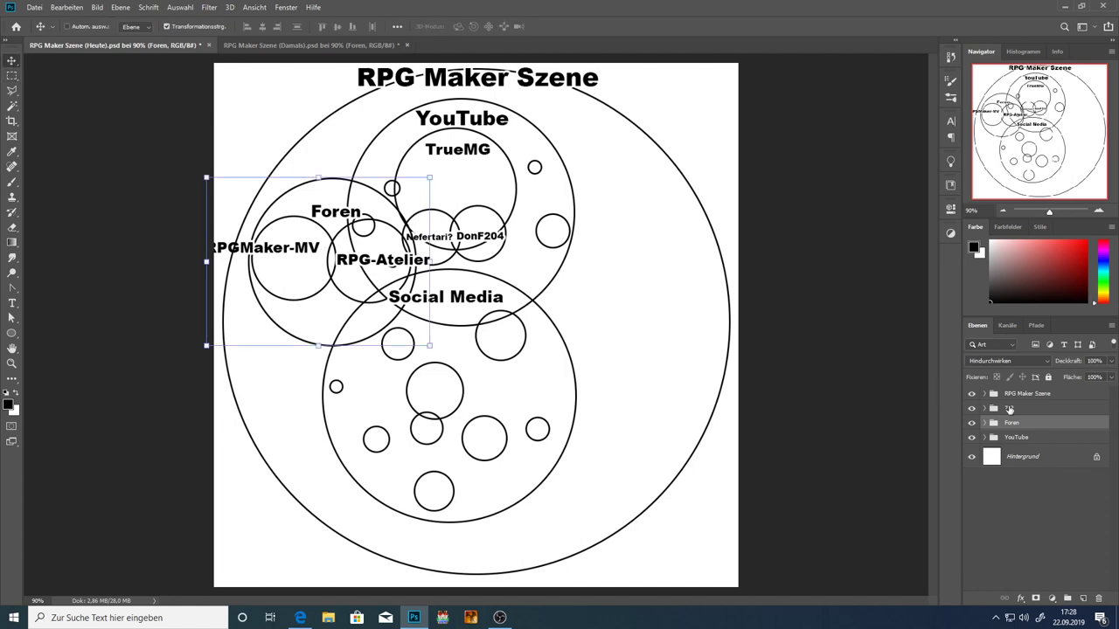
left_click(1023, 394)
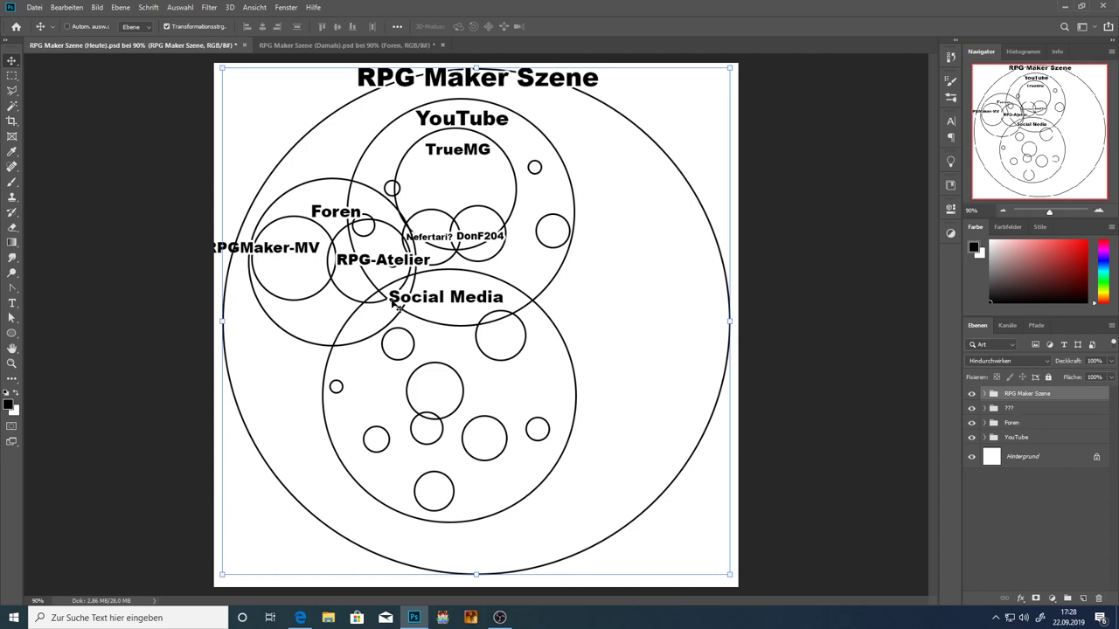
left_click(12, 76)
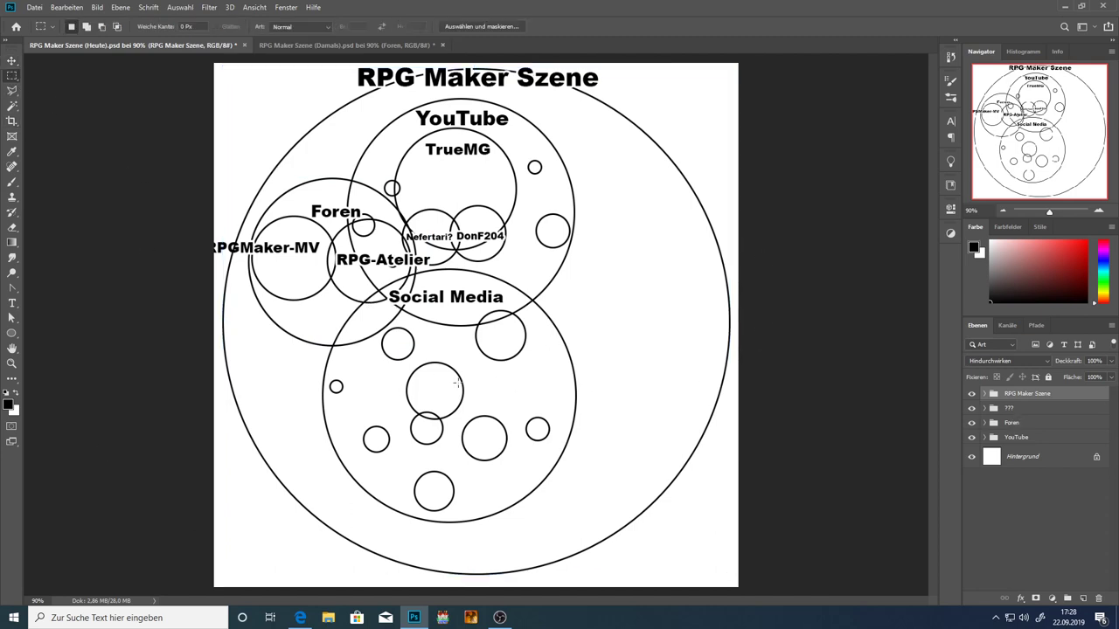
left_click(11, 63)
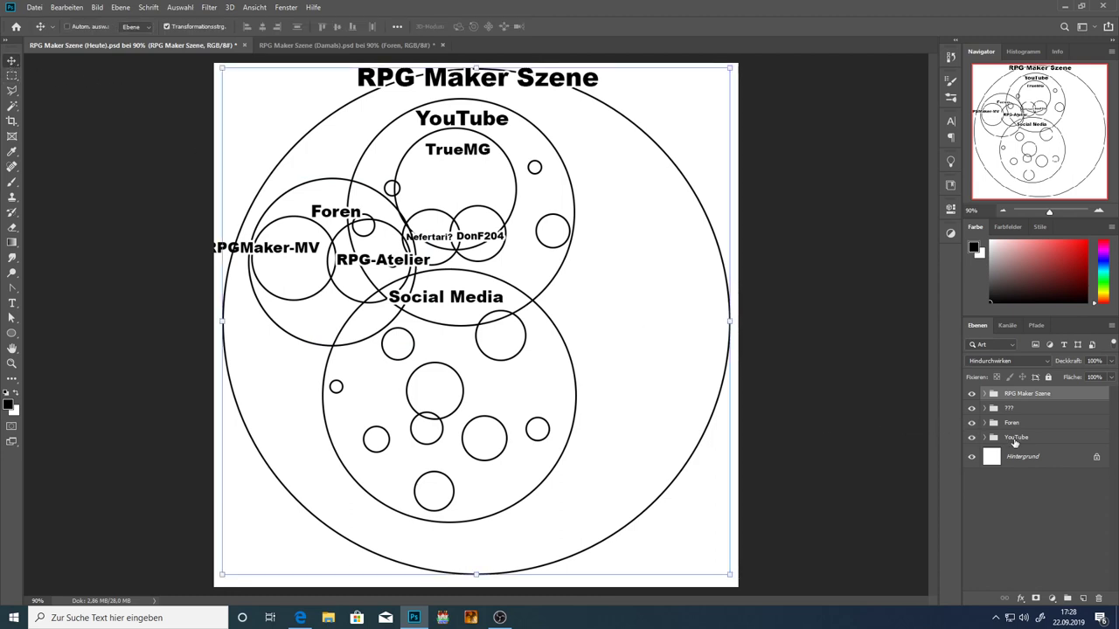
left_click(1016, 437, "shift")
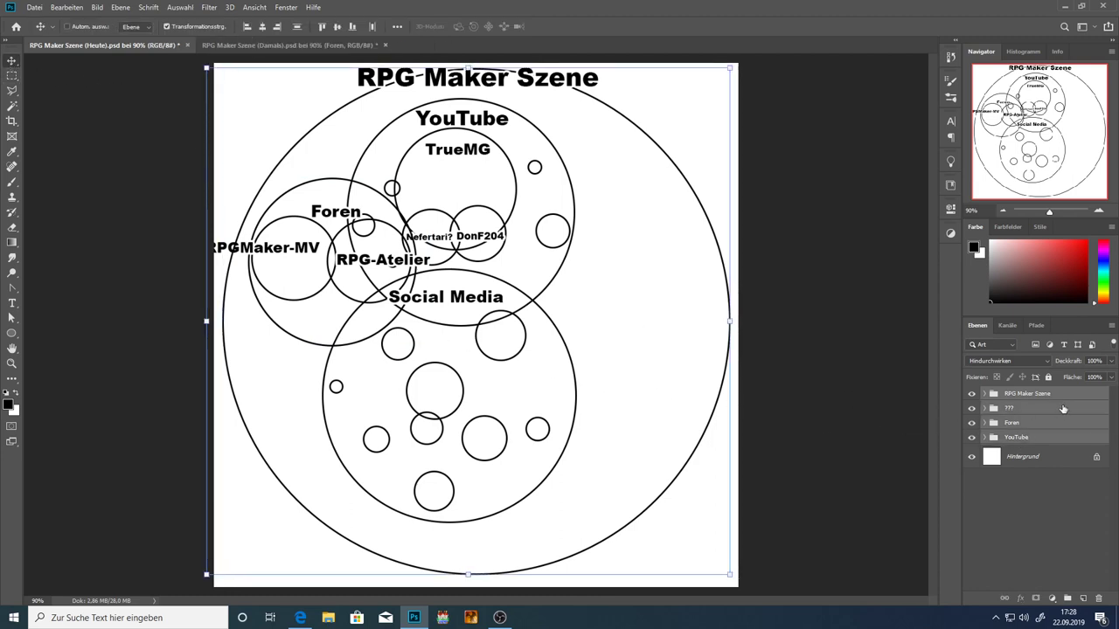
left_click(1062, 409)
left_click(975, 434, "shift")
left_click_drag(508, 331, 557, 335)
left_click(11, 75)
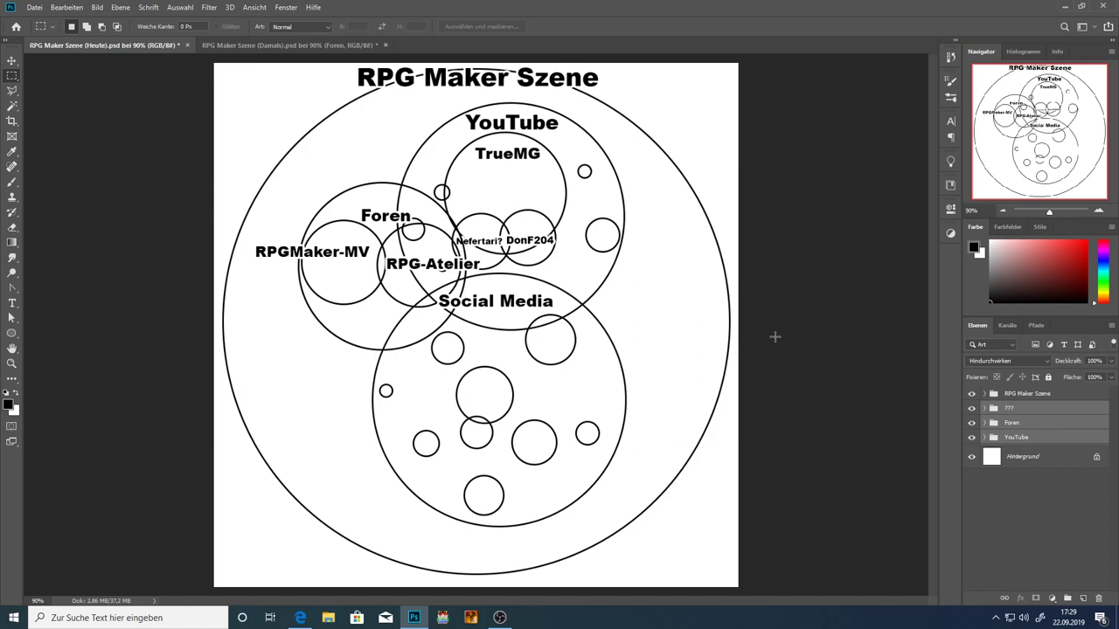
- Hide the Foren group and the Größere YouTuber subgroup, leaving the YouTube group visible and collapsed
left_click(971, 423)
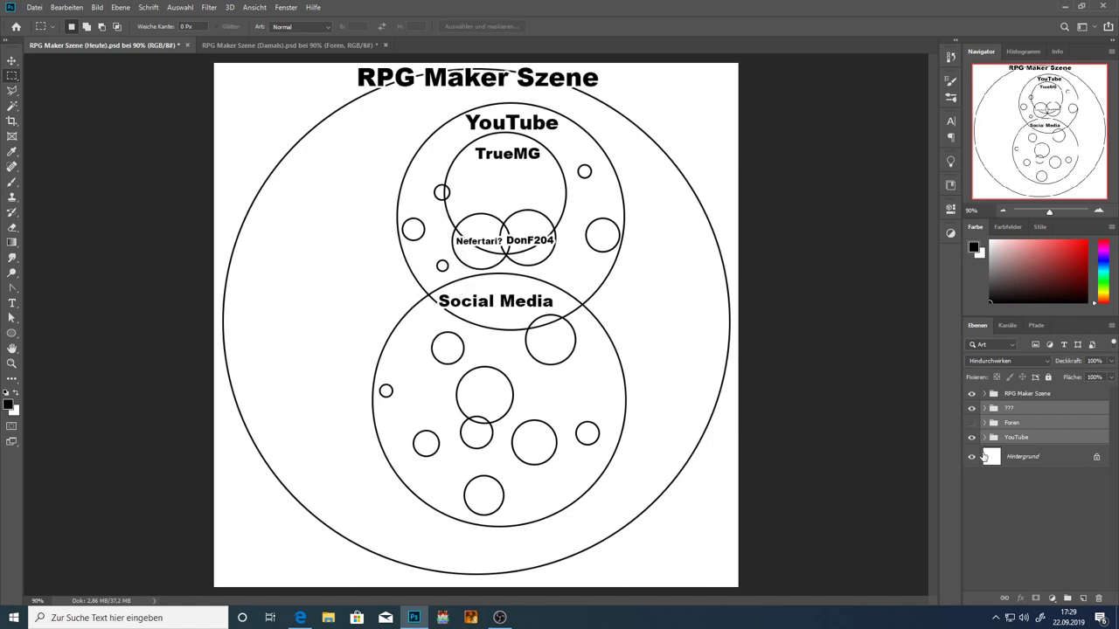
left_click(1011, 505)
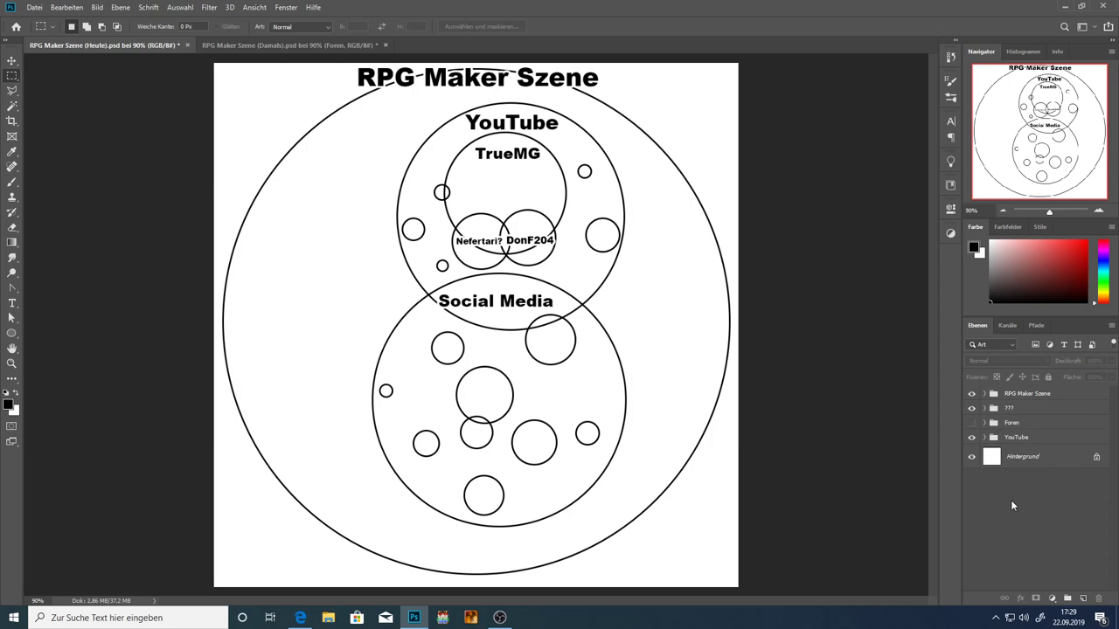
left_click(971, 437)
left_click(971, 437)
left_click(984, 437)
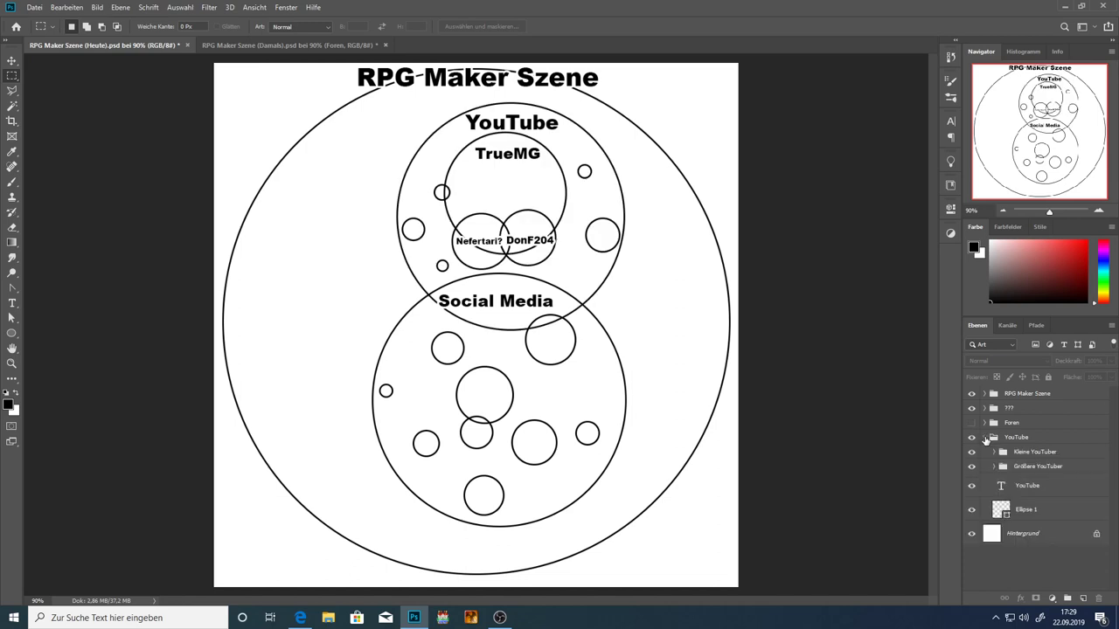
left_click(970, 468)
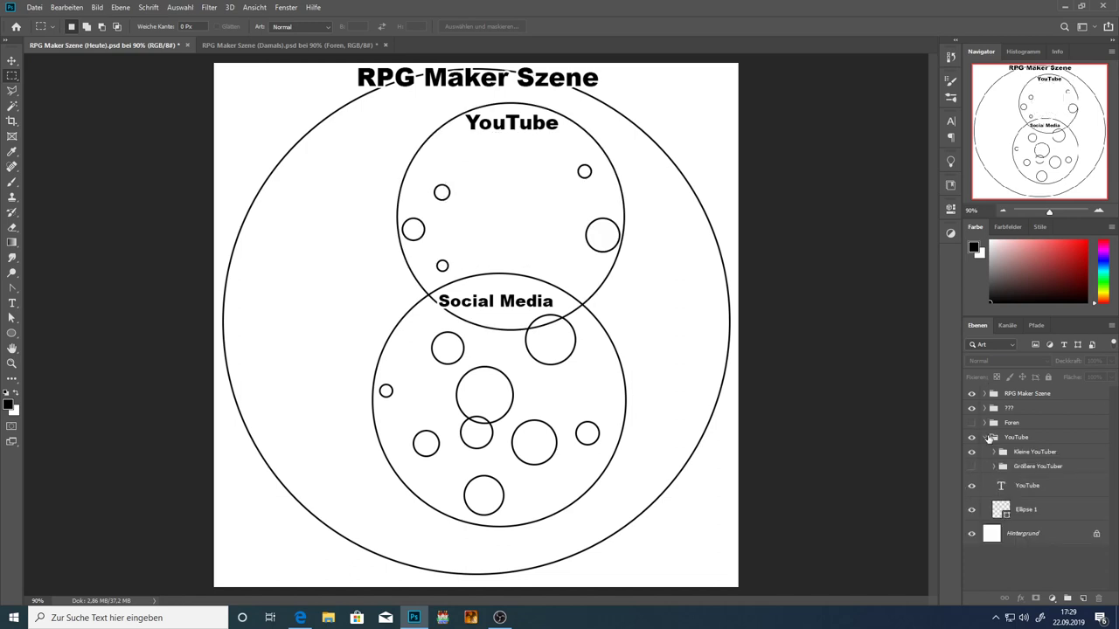
left_click(984, 437)
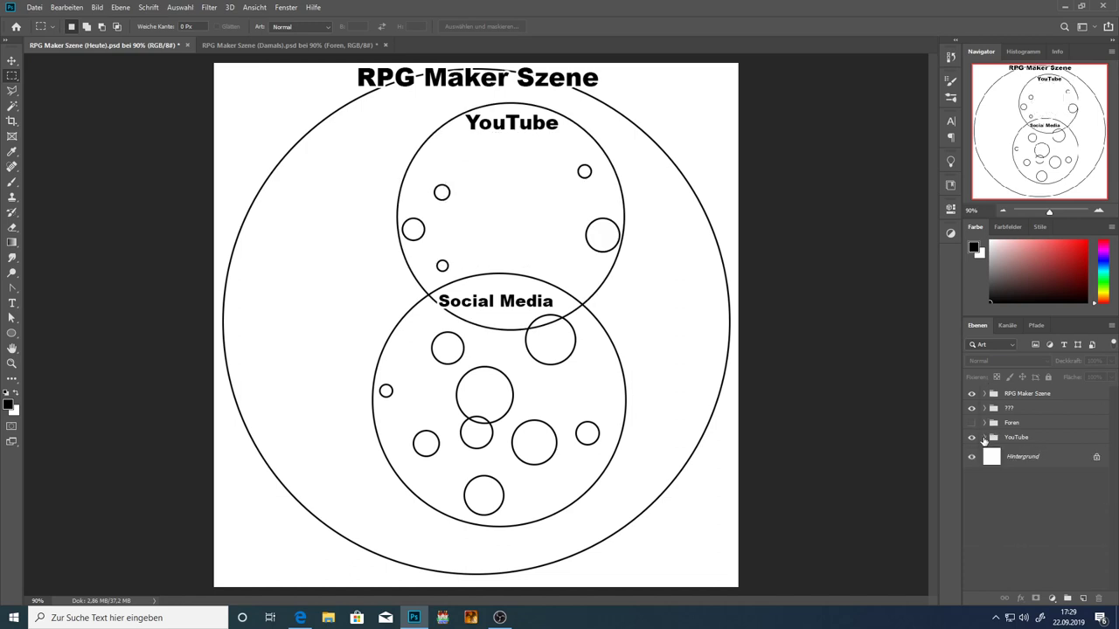